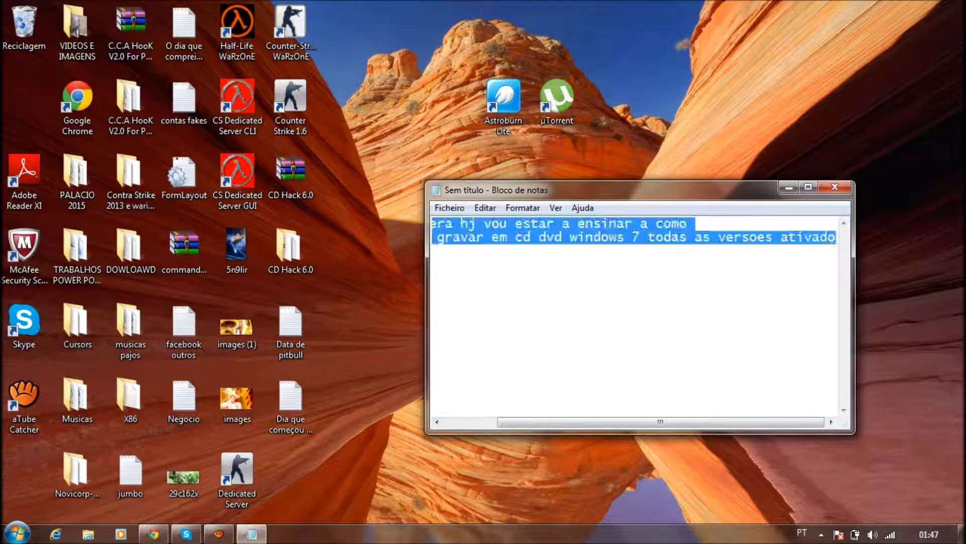
Replace the note's text with three lines: "1ª precisam de dois pogramas", "utorrente" and "e astroburn lite"
key(BackSpace)
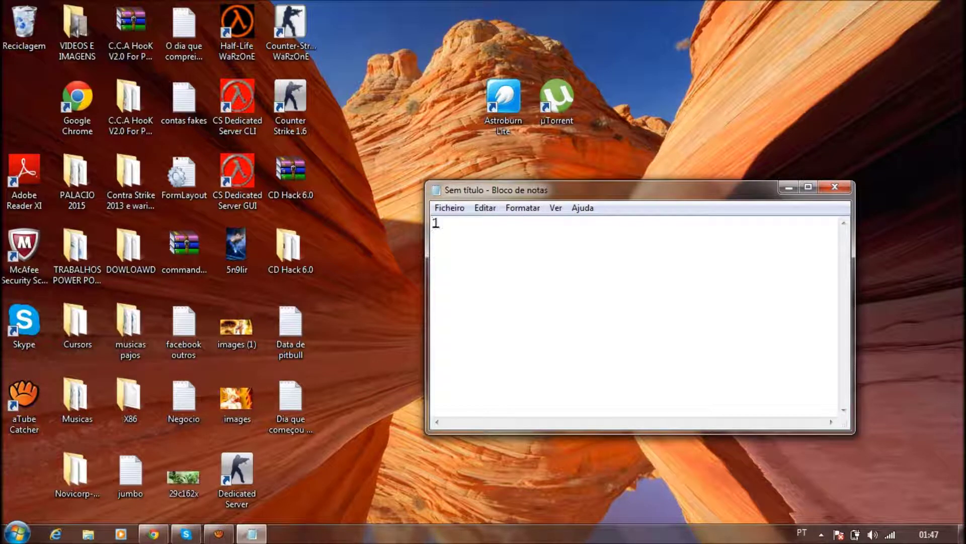
text(1ª precisam de )
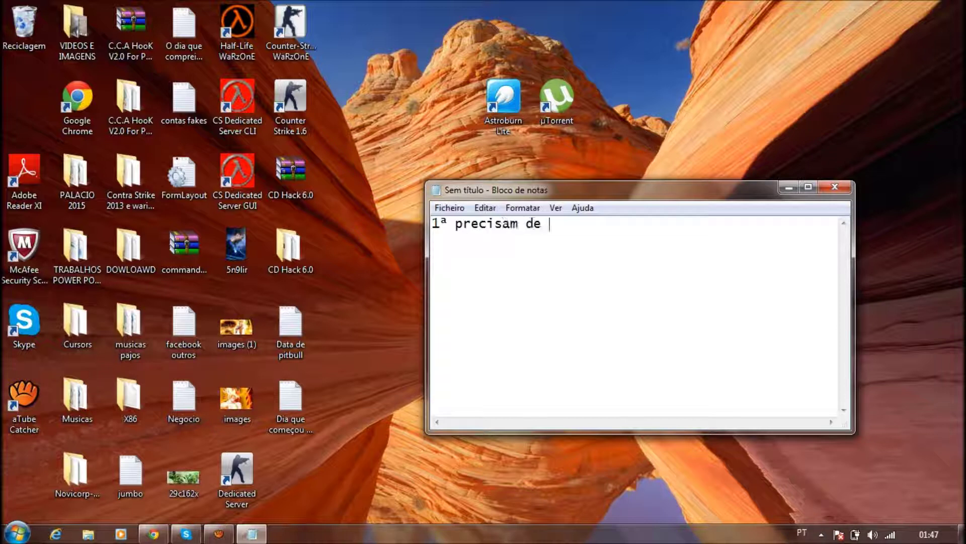
text(dois pogramas )
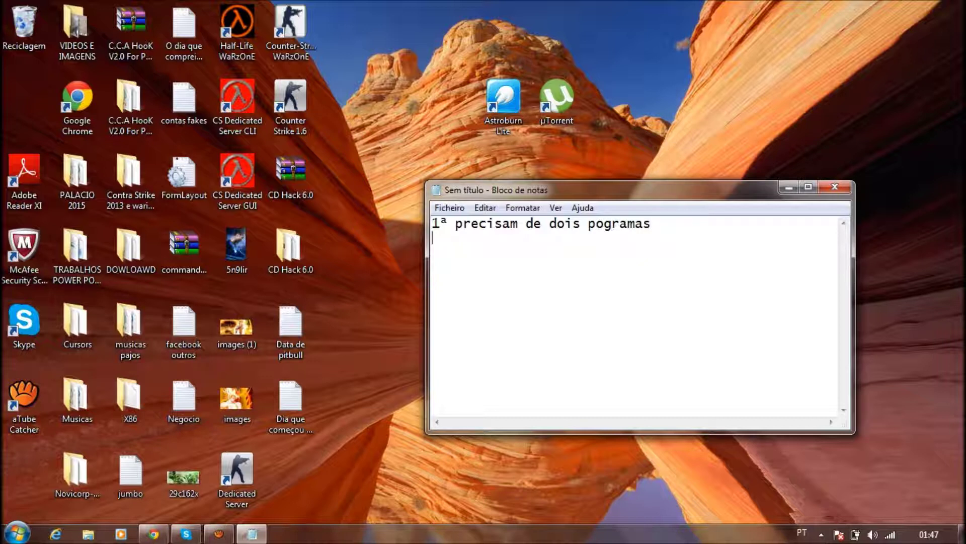
text(utorre)
text(nte )
text(e)
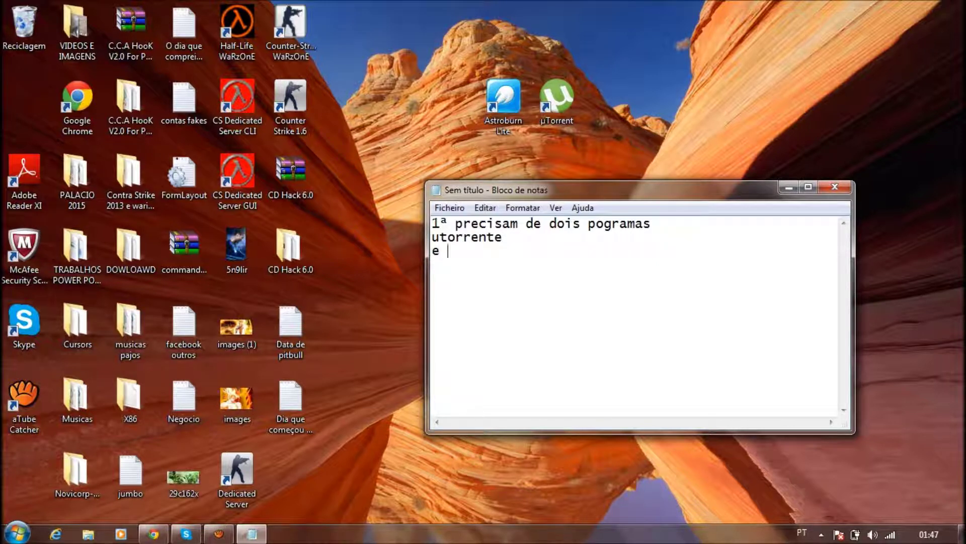
text( astroburn)
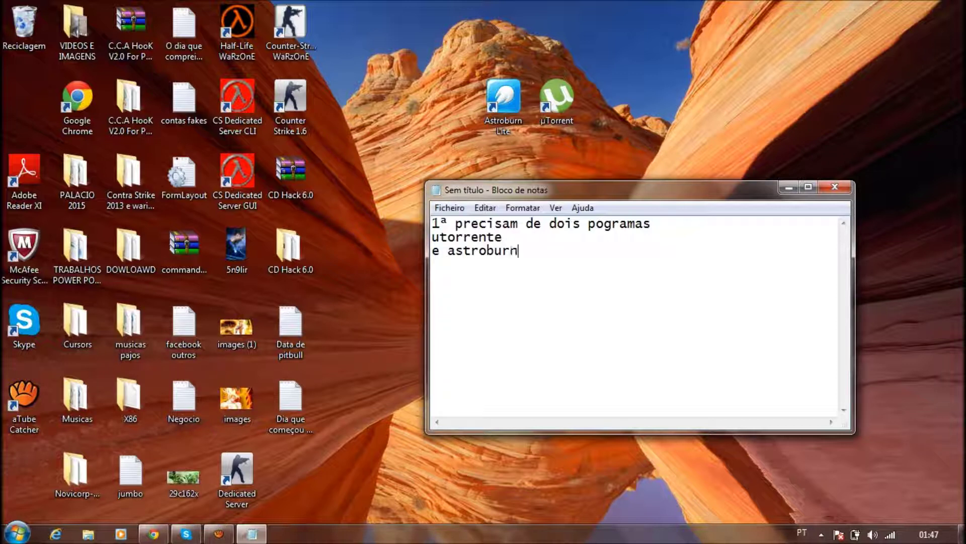
text( lite)
Replace the note's text with "vou deixar na descrição do video os links todos" and "pessoal" on a second line
key(ctrl+a)
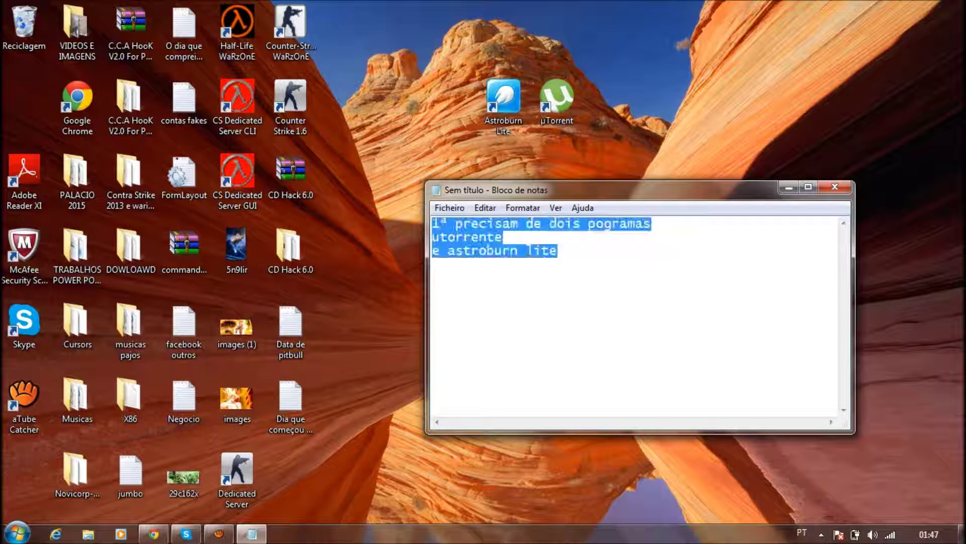
key(BackSpace)
text(vou deixar na descriç)
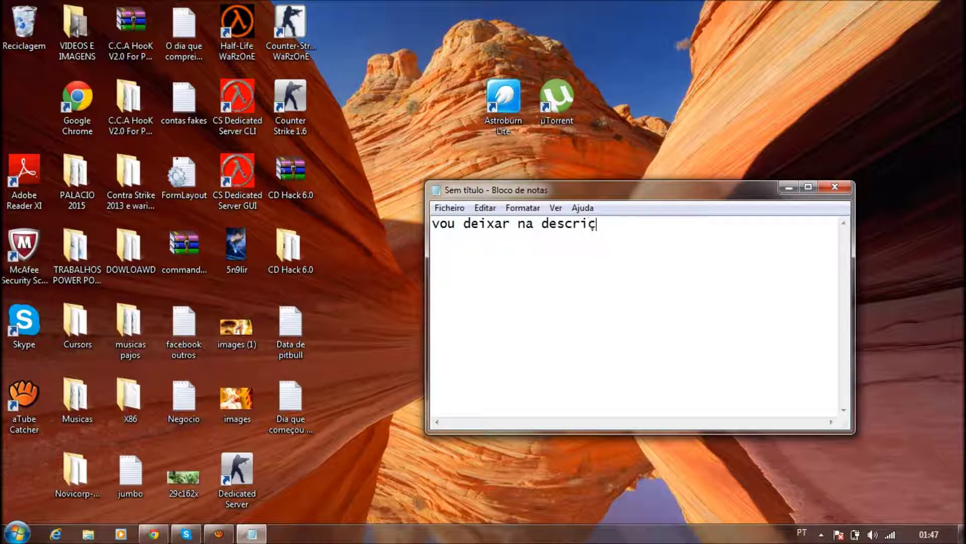
text(ão di)
key(BackSpace)
text(o video os links todos )
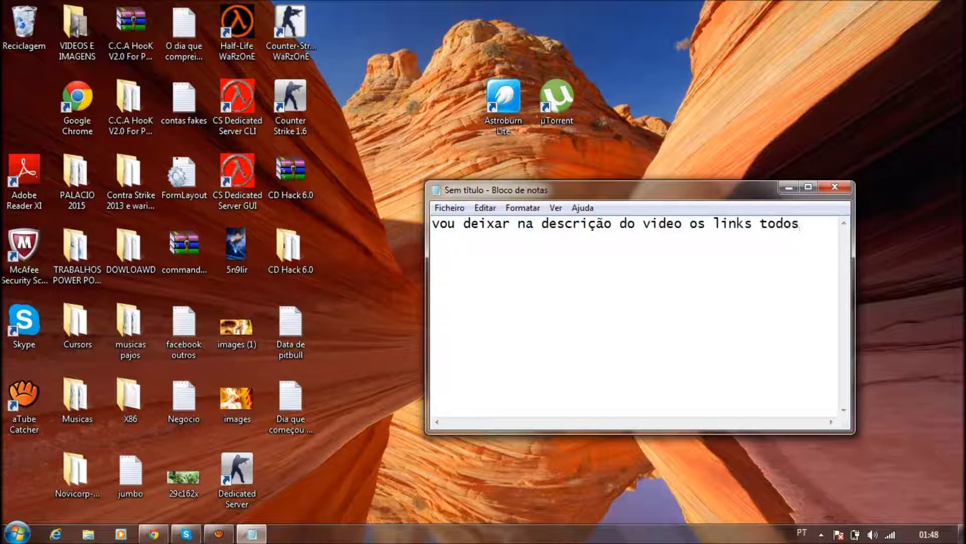
text(pessoal)
Replace the note's text with "entao vamos la baixar os pogramas"
key(ctrl+a)
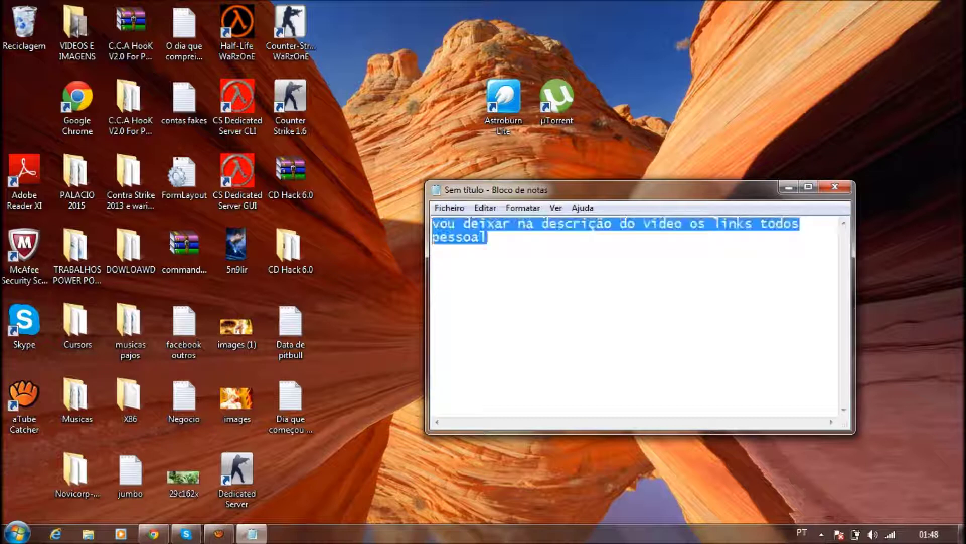
key(BackSpace)
text(en)
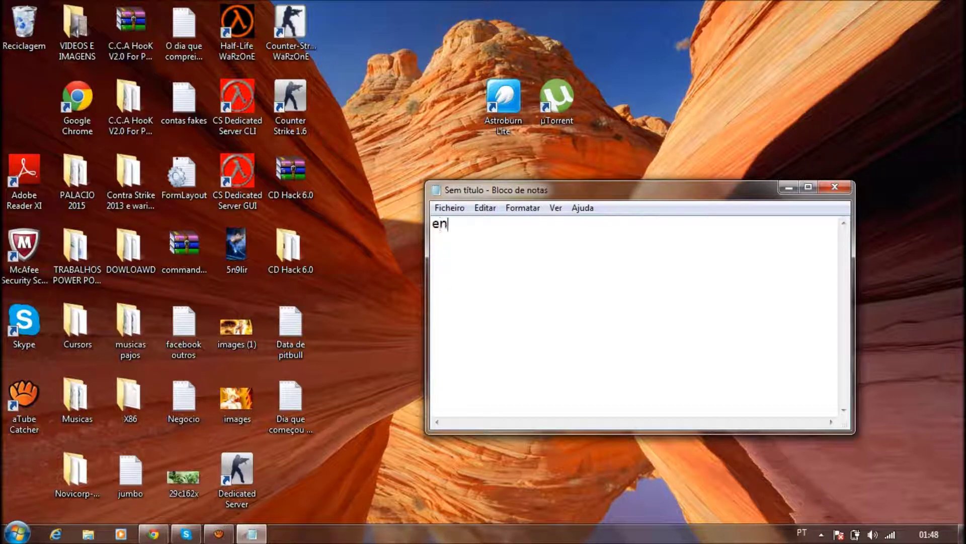
text(tao vamos la b)
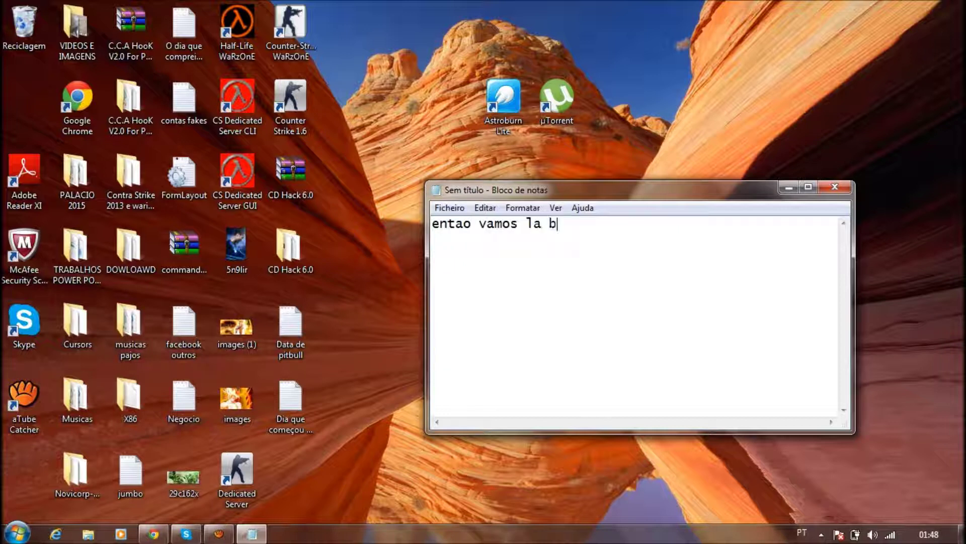
text(aixar os pogramas)
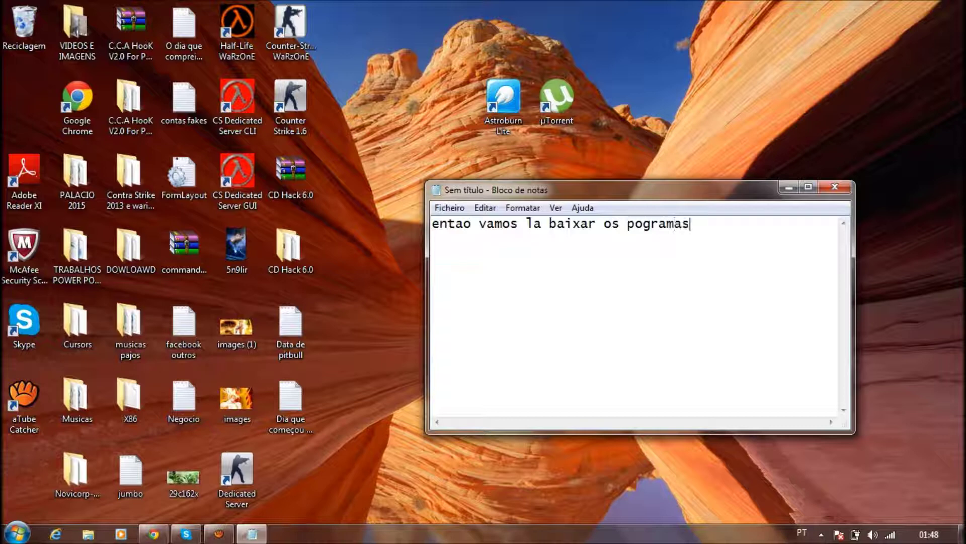
Clear the note and switch to Chrome with the uTorrent download page on Baixaki
key(ctrl+a)
key(BackSpace)
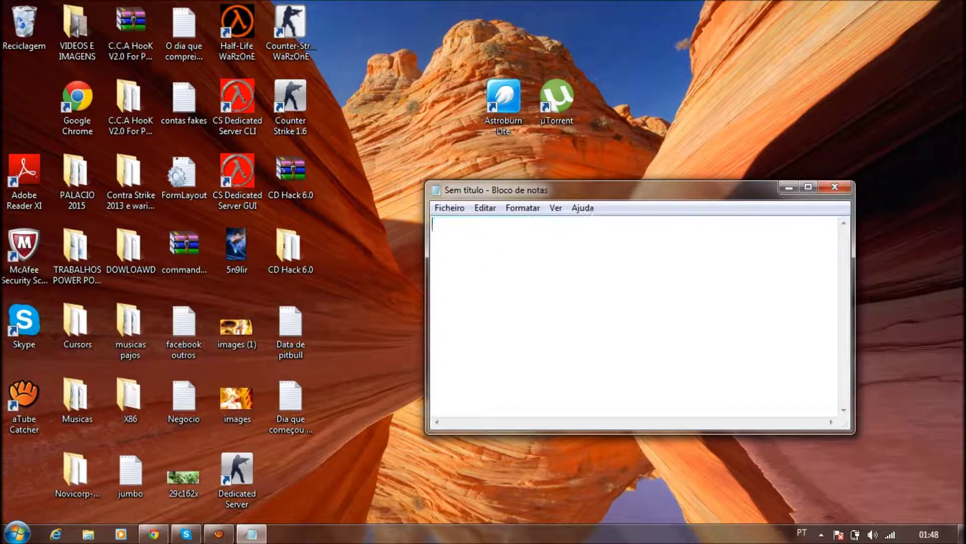
click(154, 533)
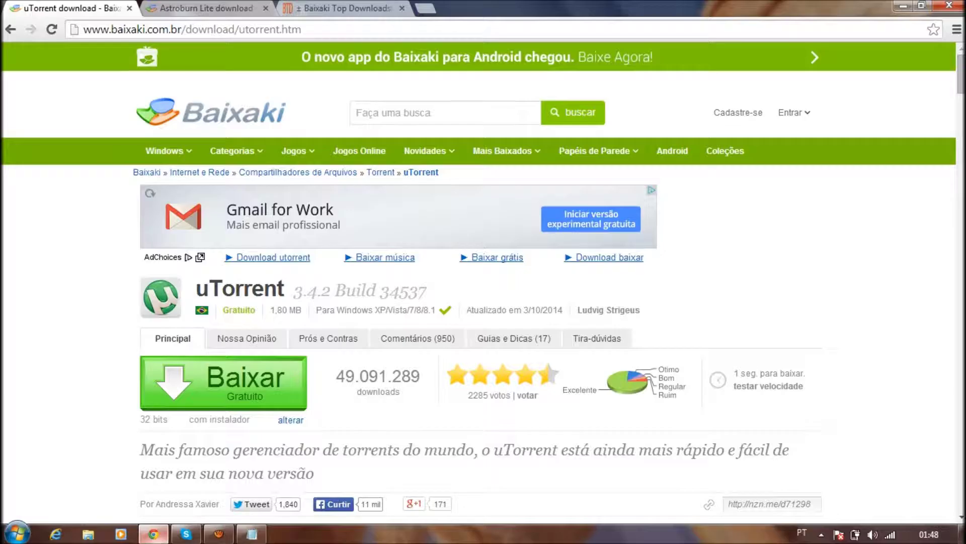
click(252, 534)
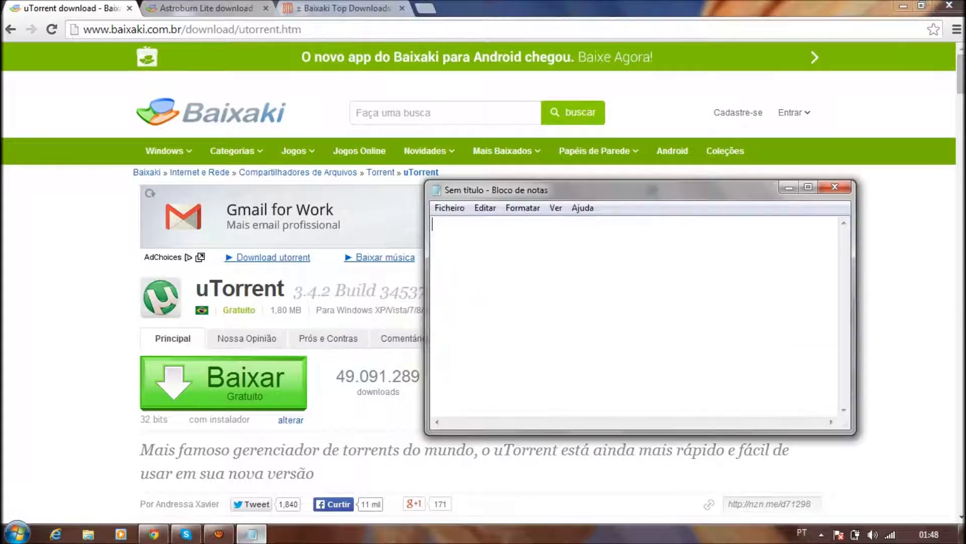
text(faz )
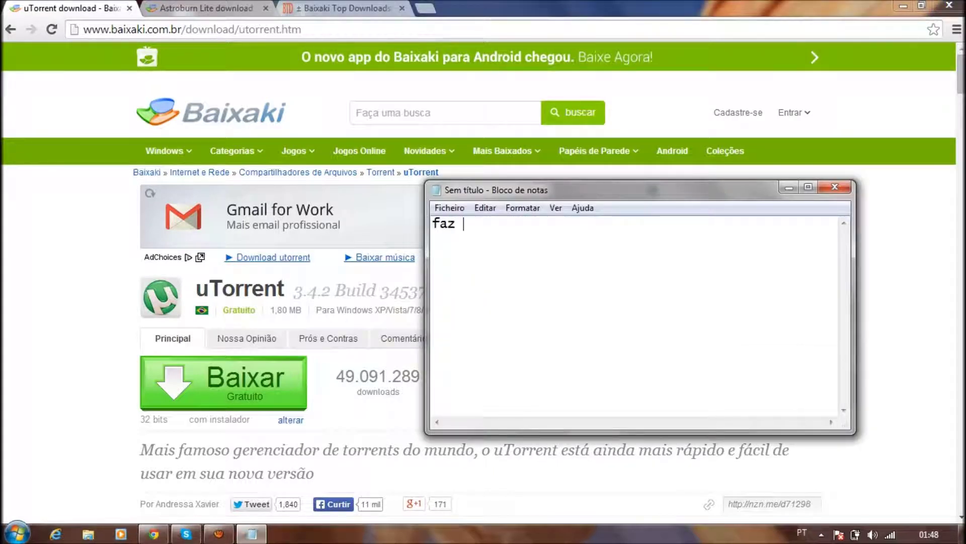
text(donloa)
key(BackSpace)
key(BackSpace)
key(BackSpace)
key(BackSpace)
key(BackSpace)
key(BackSpace)
key(BackSpace)
key(BackSpace)
key(BackSpace)
Start the free uTorrent download from its Baixaki page
click(224, 384)
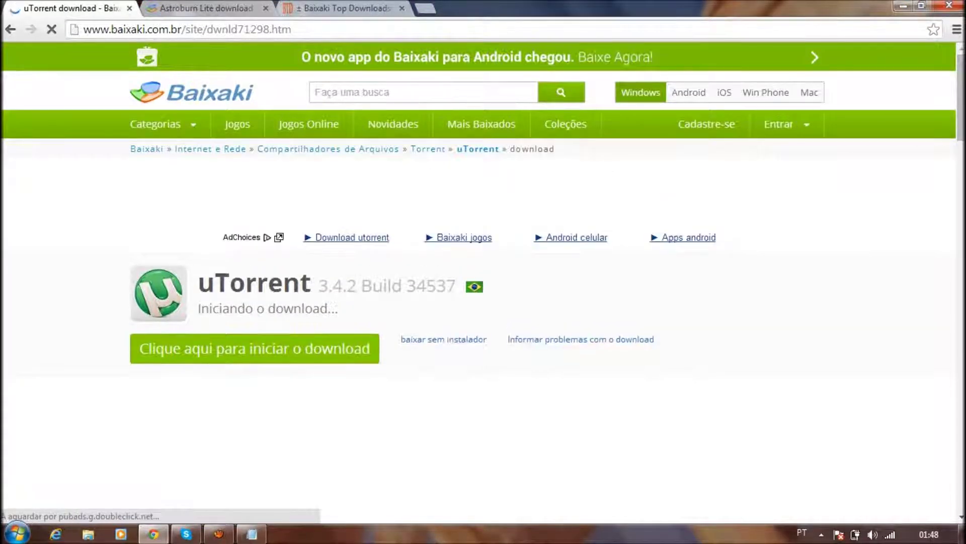
click(252, 534)
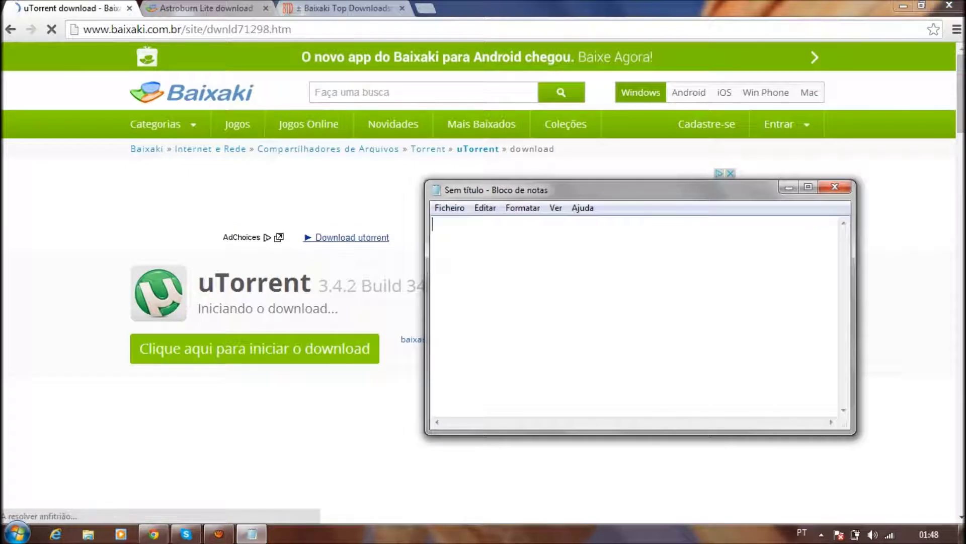
click(6, 7)
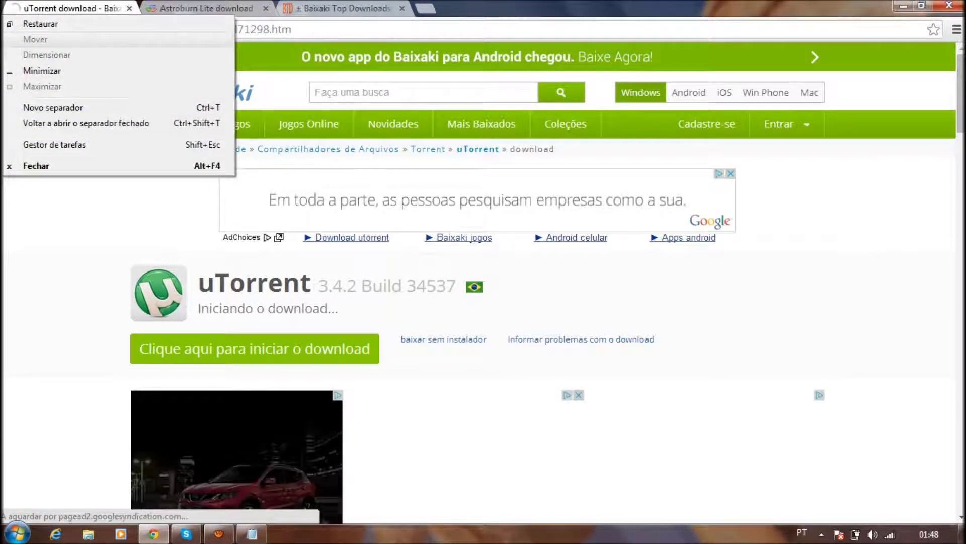
Switch to Notepad and write "muito facil galera" in the empty note
click(252, 533)
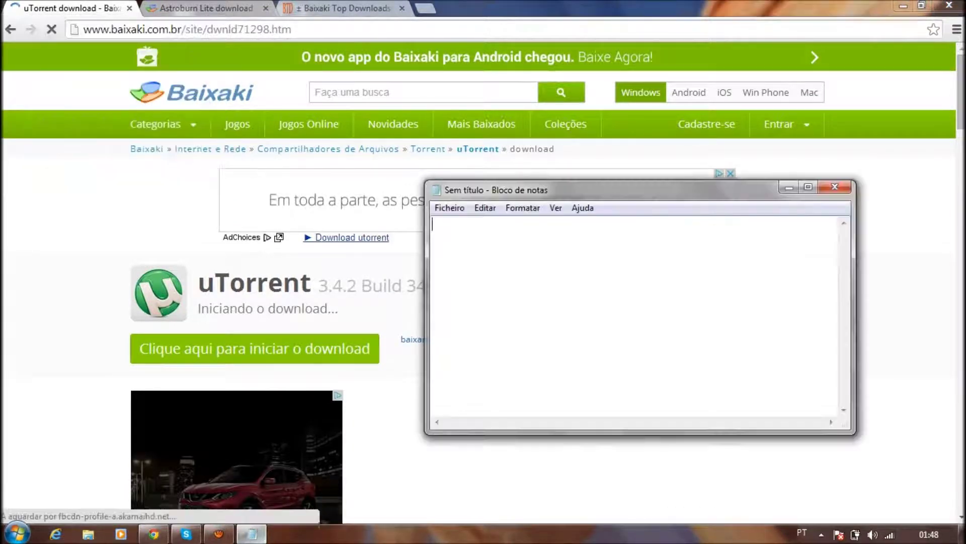
text(mui)
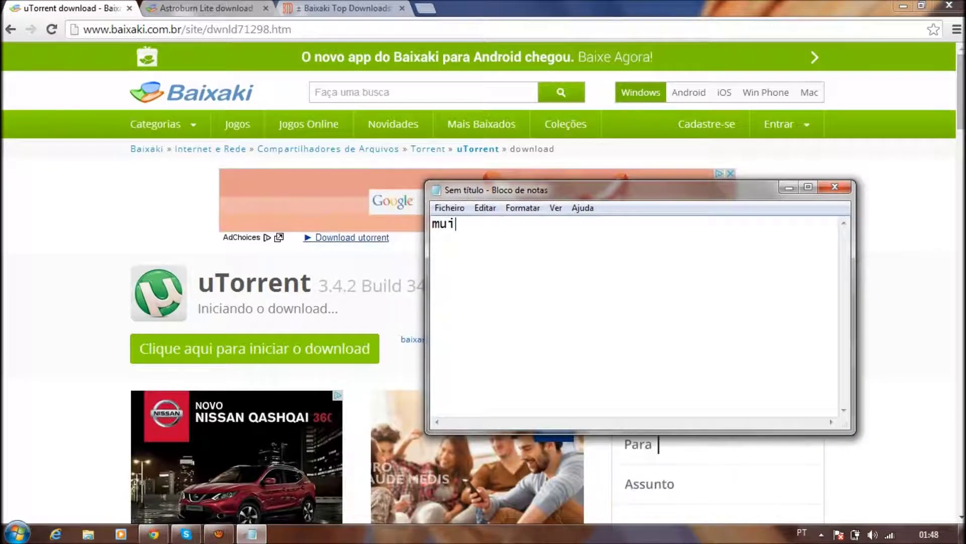
text(to facil )
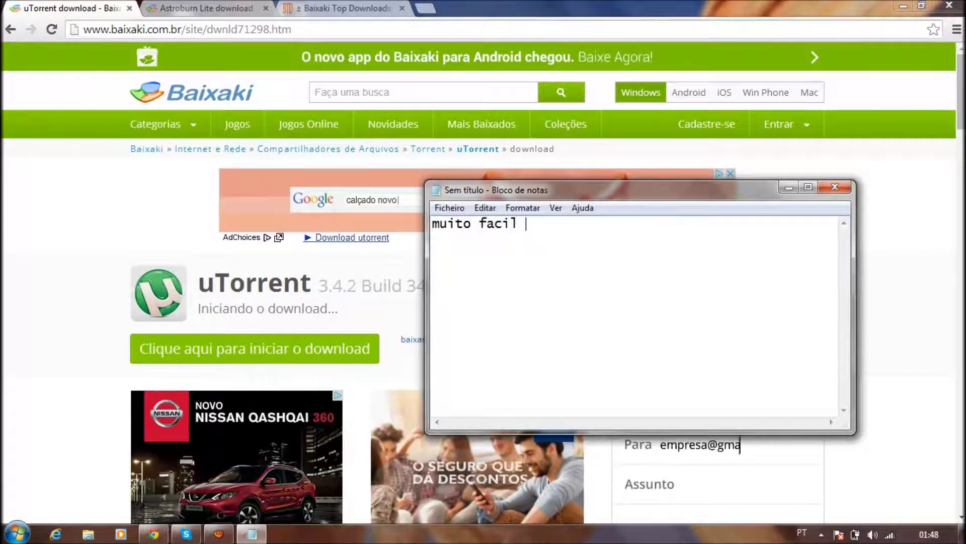
text(galera)
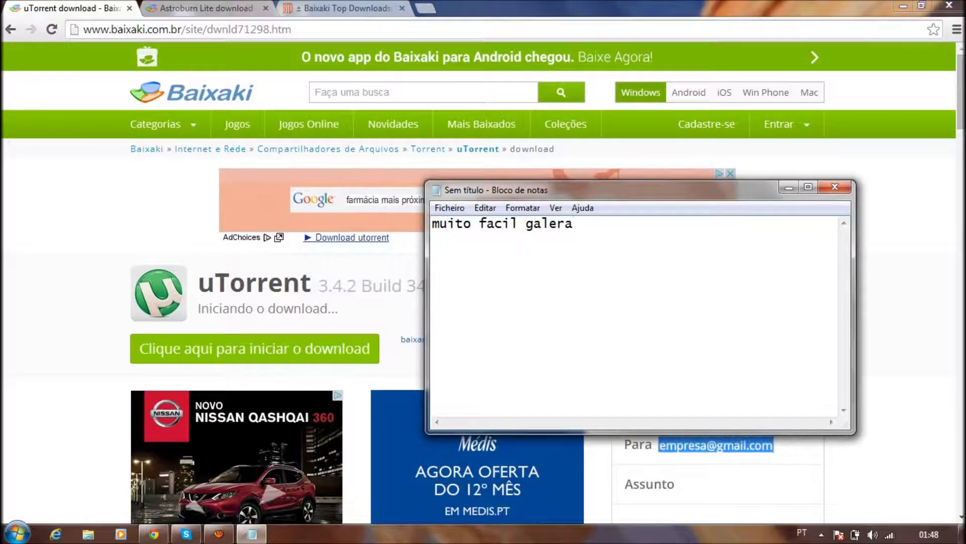
Minimize the browser and replace the note's text with "depois vao ao outro link do astroburn"
key(ctrl+a)
key(BackSpace)
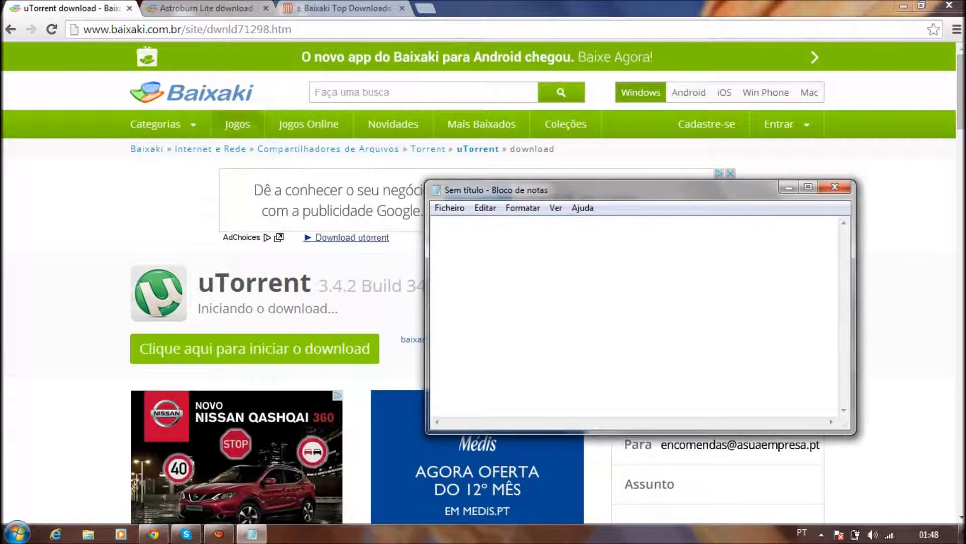
click(903, 6)
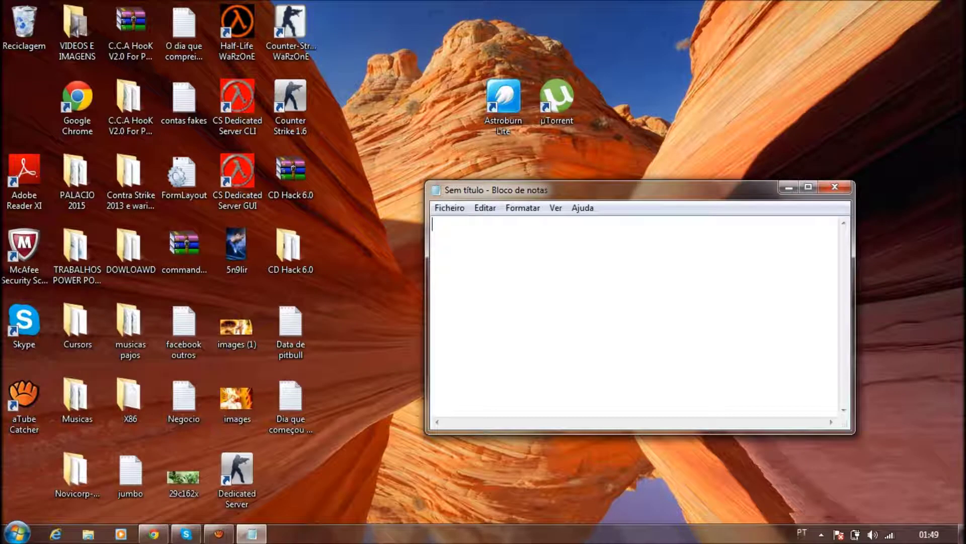
text(depois vao ao outro link do astro)
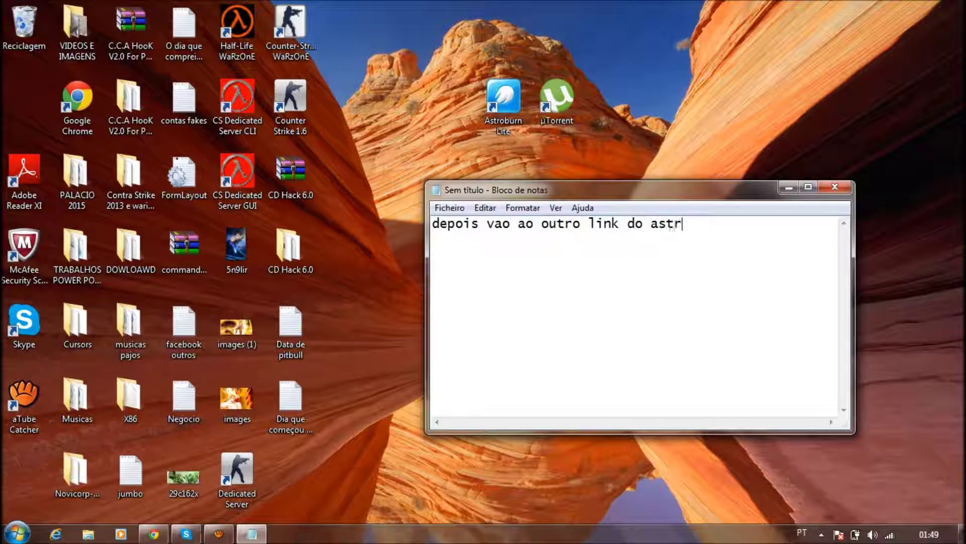
text(burn)
Clear the note and close the uTorrent download page in Chrome, leaving the Astroburn Lite page showing
key(ctrl+a)
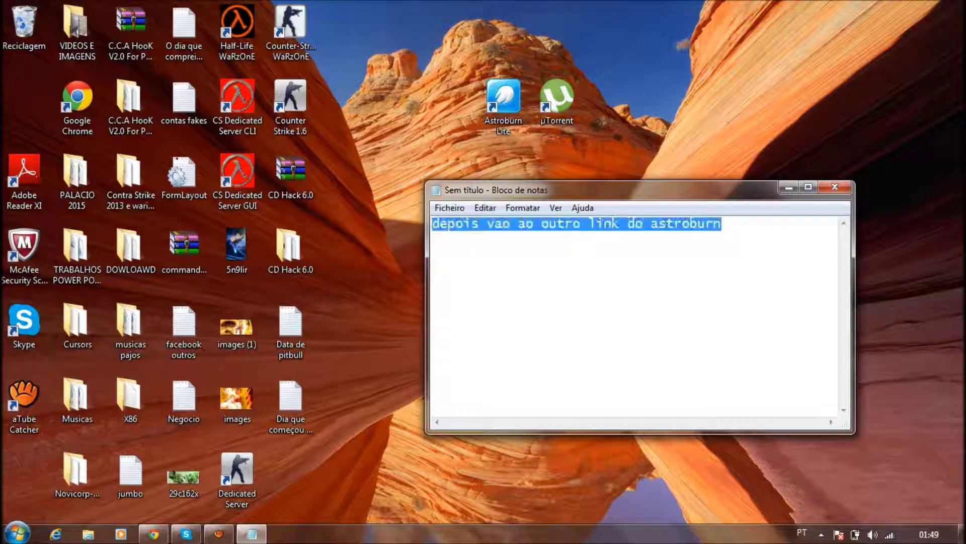
key(BackSpace)
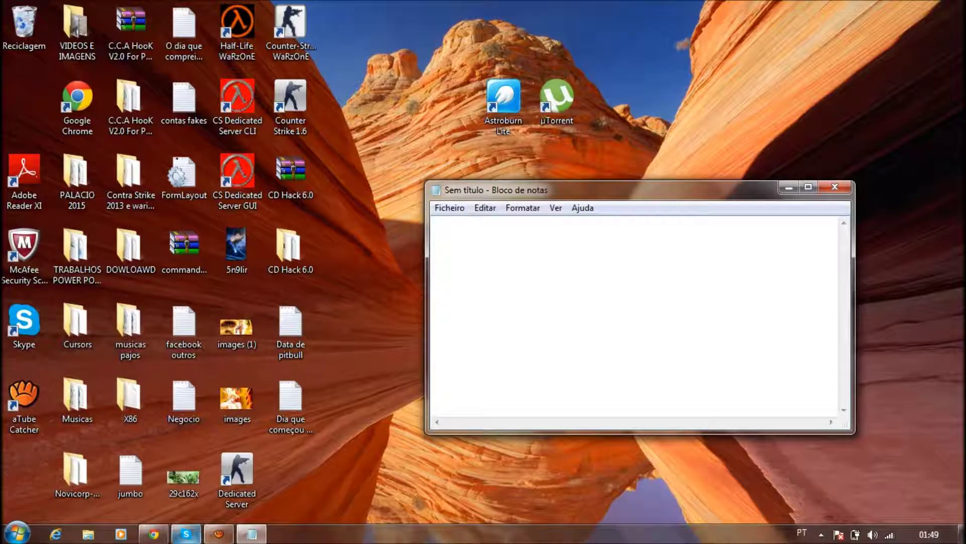
click(153, 533)
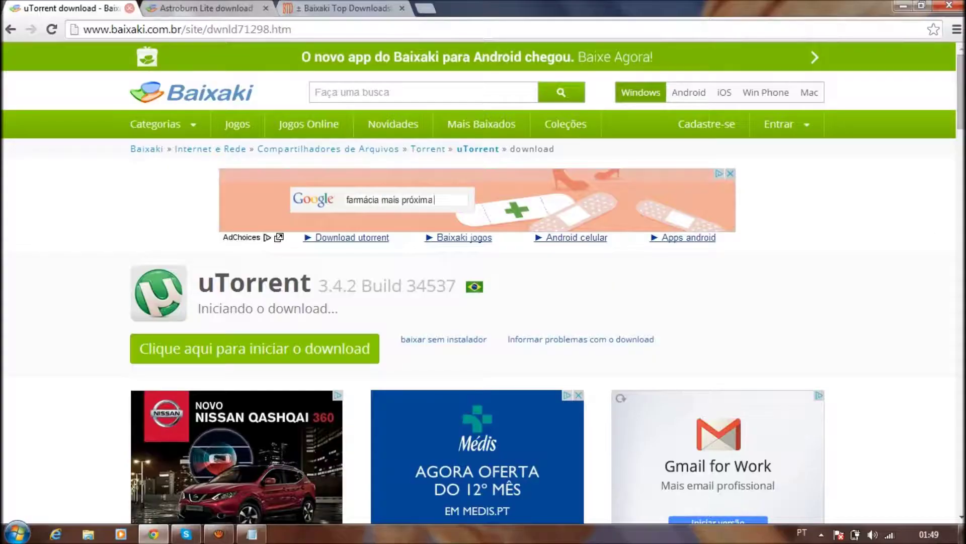
click(129, 8)
Switch to Notepad and write "e baixa ele normalmente" in the note
click(252, 534)
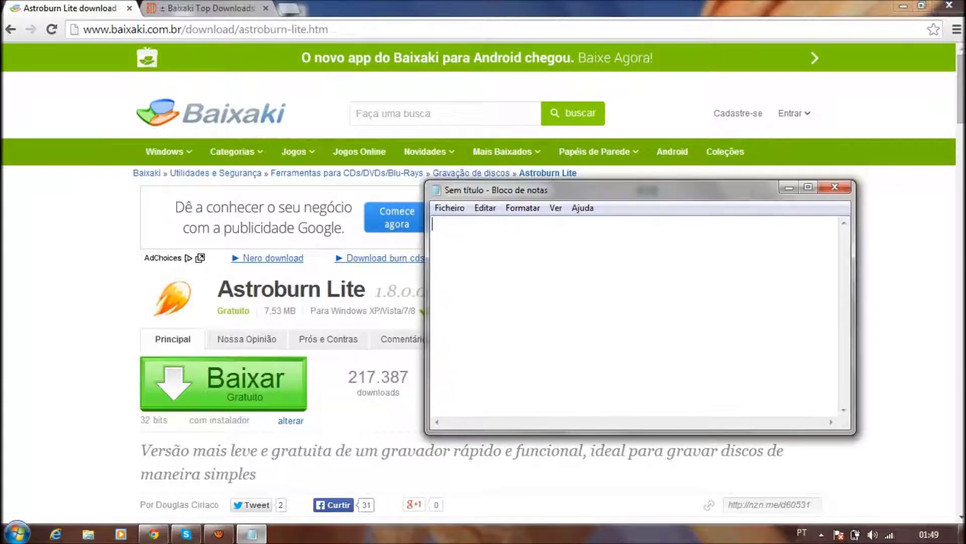
text(baixa ele nor)
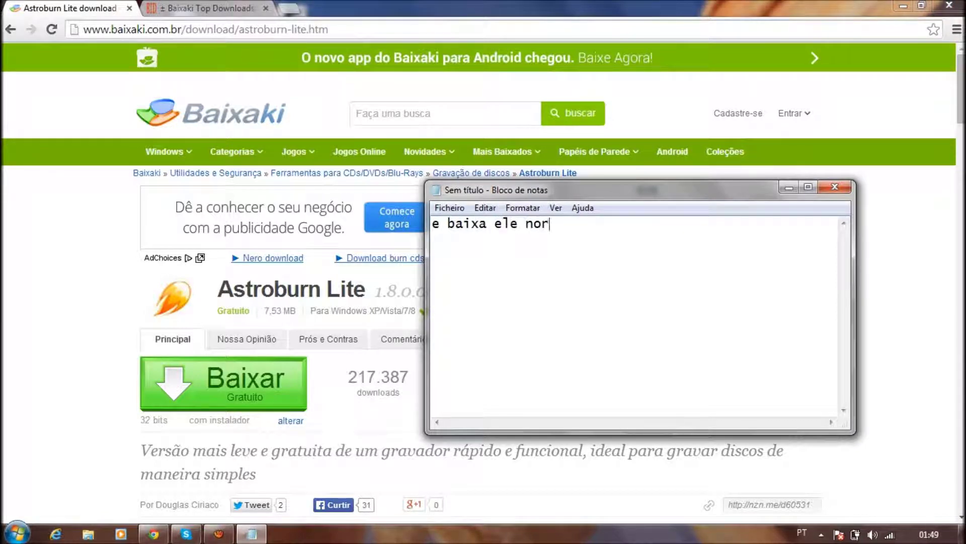
text(malmente)
Select all the note's text, close the Astroburn Lite page and minimize the browser window
key(ctrl+a)
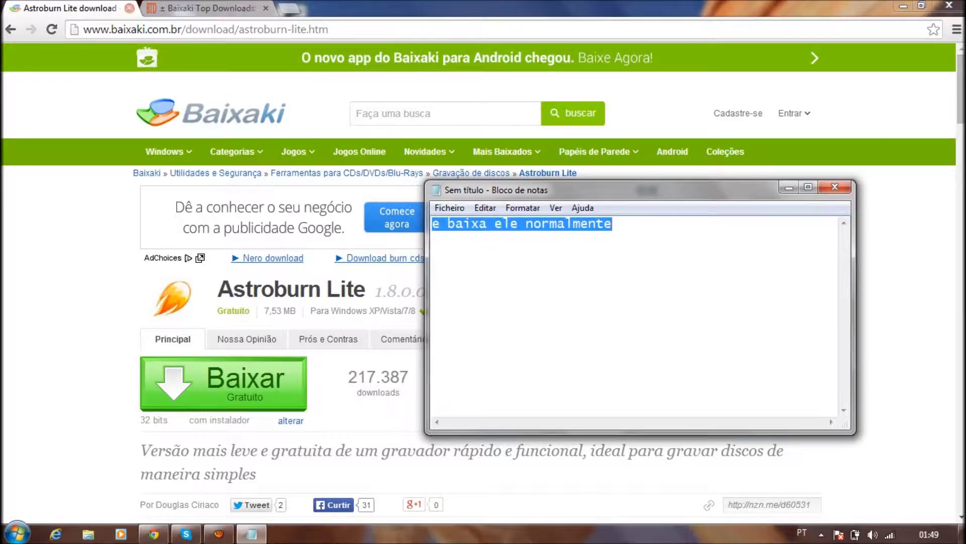
click(129, 8)
click(903, 6)
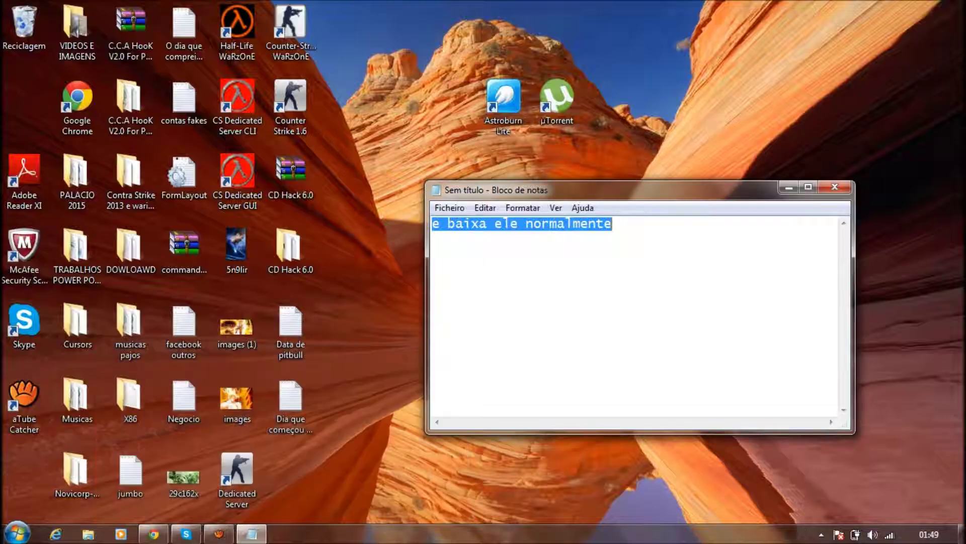
Replace the note's text with "depois de ter baixado" and, on a second line, "vao aparecer assim"
text(t)
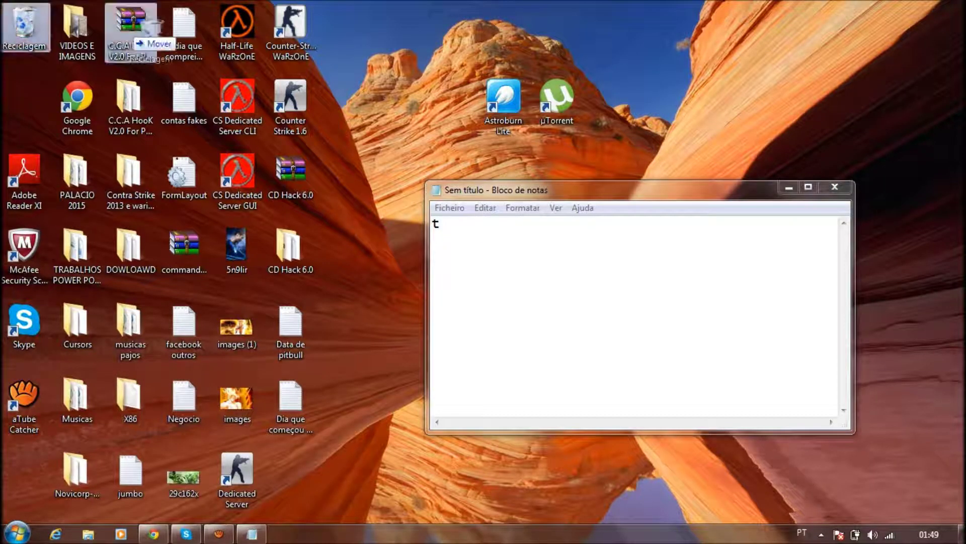
click(440, 224)
key(BackSpace)
text(depio)
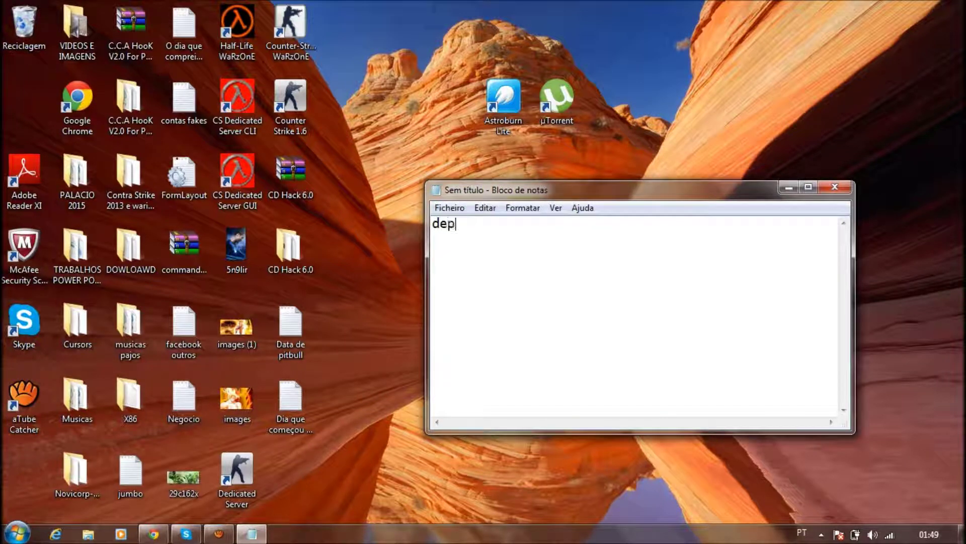
key(BackSpace)
key(BackSpace)
text(ois de ter baixad)
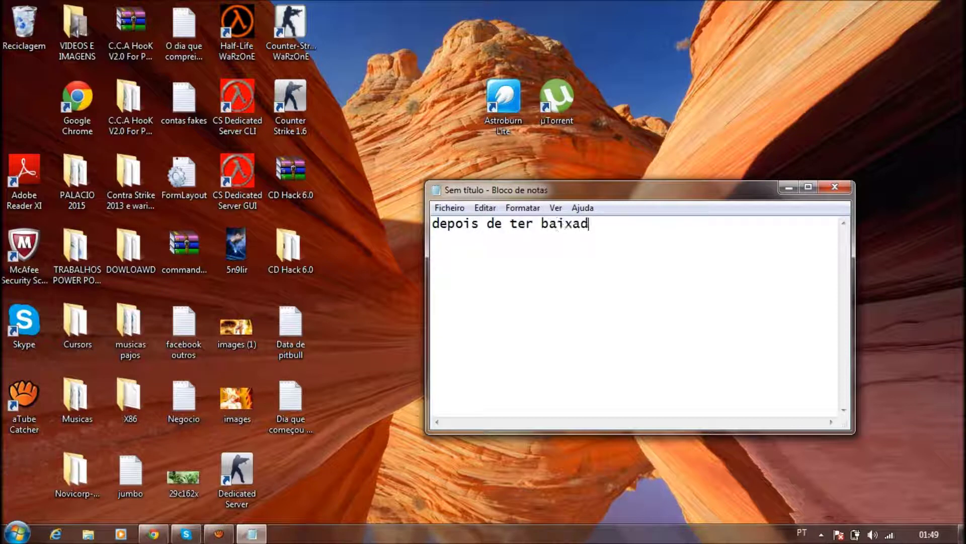
text(o vao aparece)
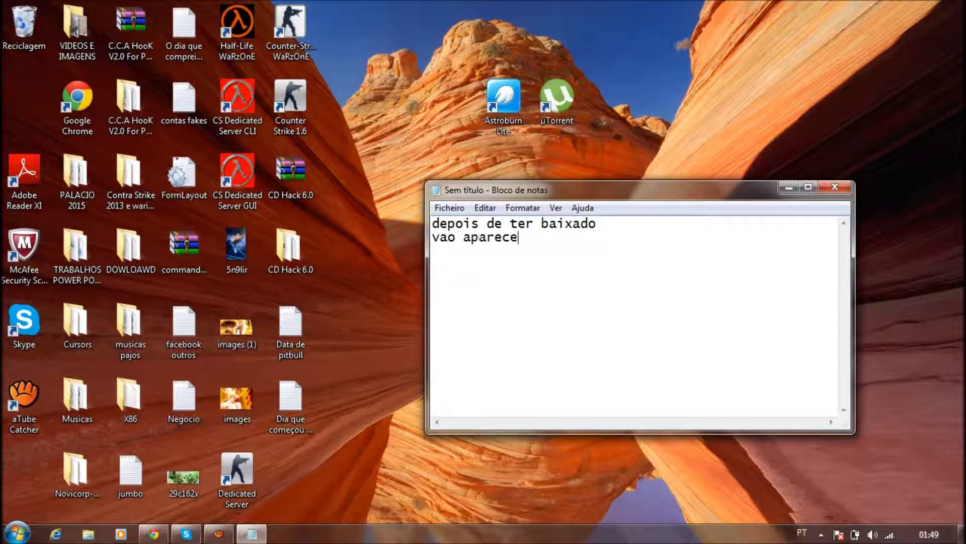
text(r assim)
Clear the note and point out the Astroburn Lite and µTorrent shortcuts on the desktop
key(ctrl+a)
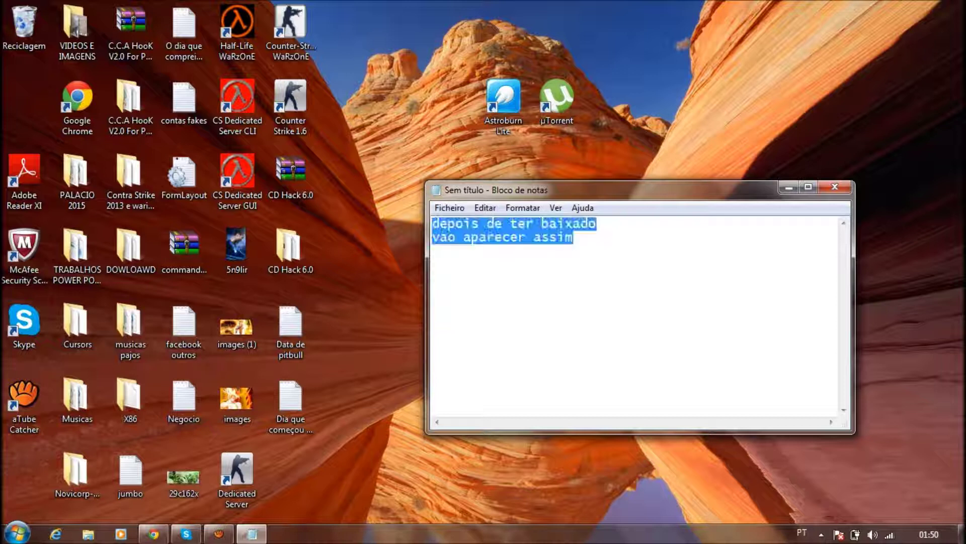
key(BackSpace)
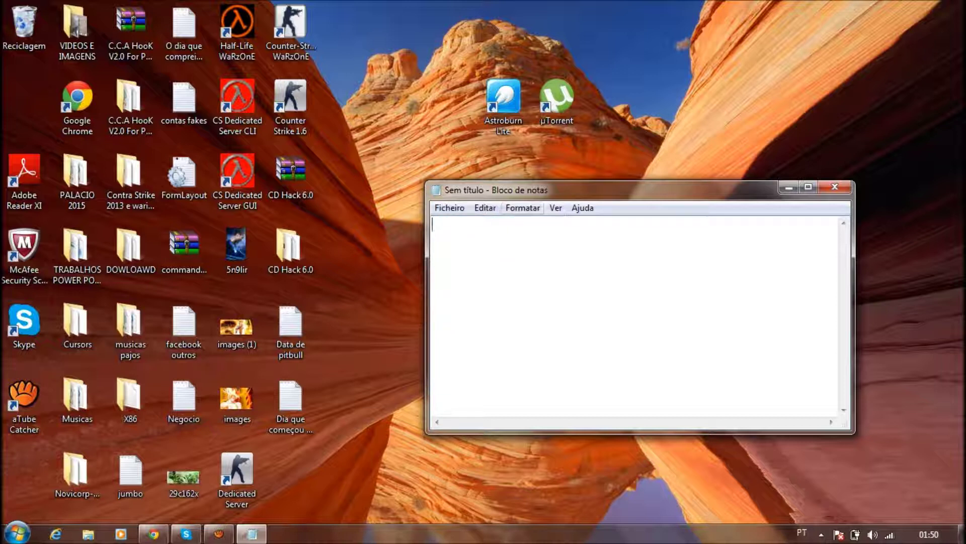
click(551, 153)
drag(557, 99, 656, 78)
mouse_move(504, 98)
mouse_down()
mouse_move(569, 55)
mouse_move(563, 32)
mouse_move(503, 101)
mouse_up()
drag(663, 100, 403, 103)
drag(457, 55, 594, 137)
click(601, 146)
click(614, 282)
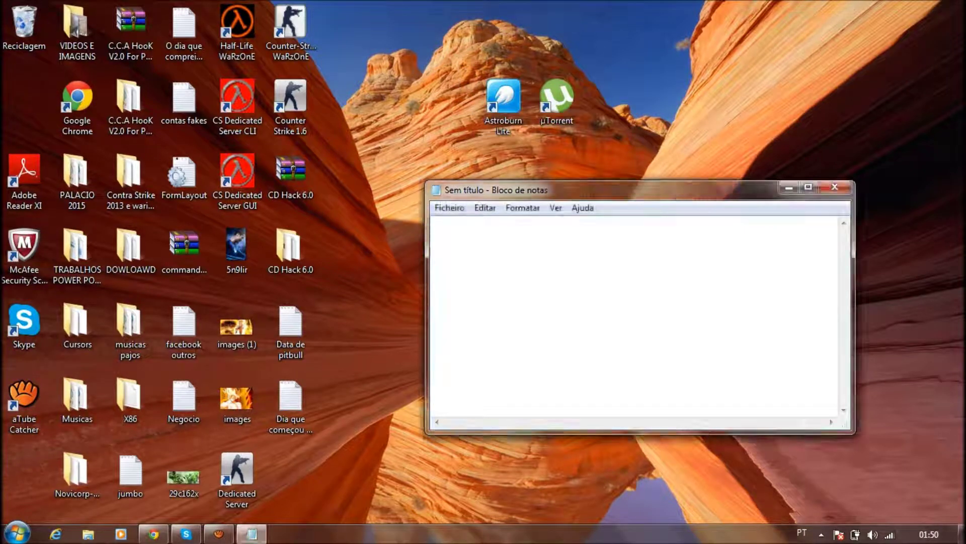
Write "agora vamos la baixar o windows 7 galera" in the note and clear it again
text(agora vamos la baixar o wind)
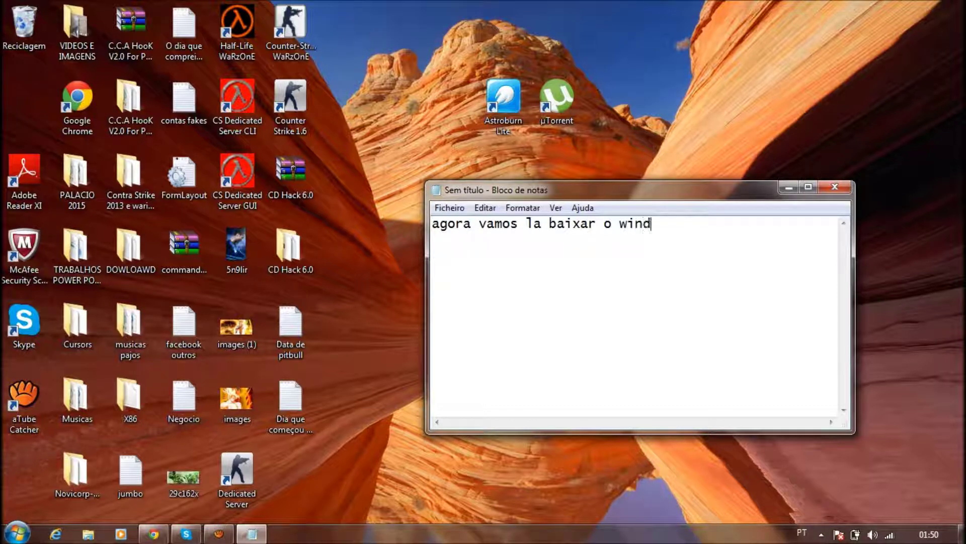
text(ows 7 galera)
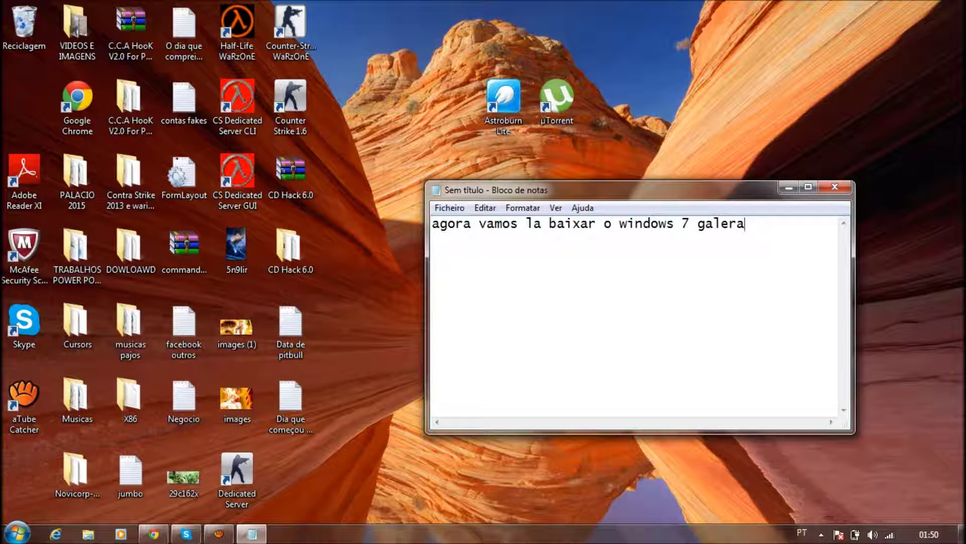
key(ctrl+a)
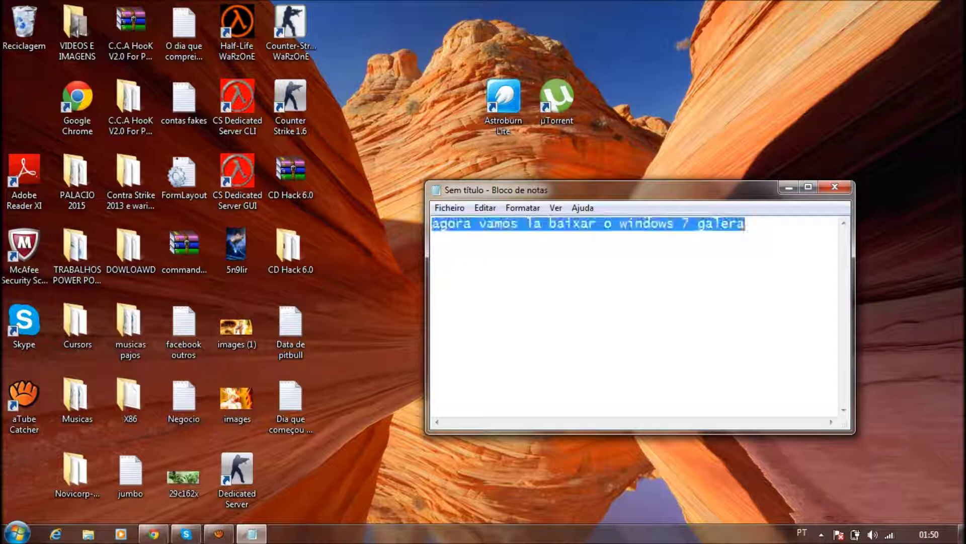
key(BackSpace)
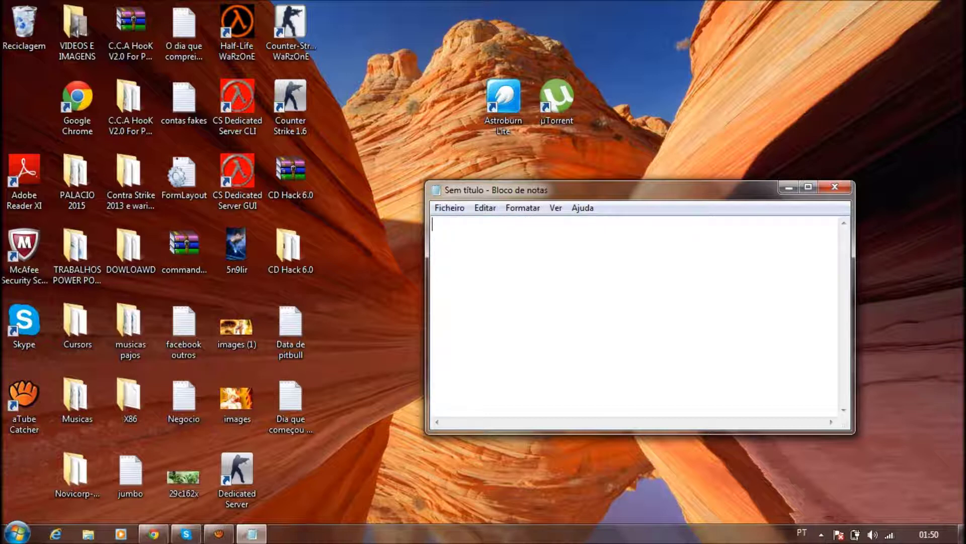
Switch to Chrome and show the torrent download link at the end of the Windows 7 article
click(155, 534)
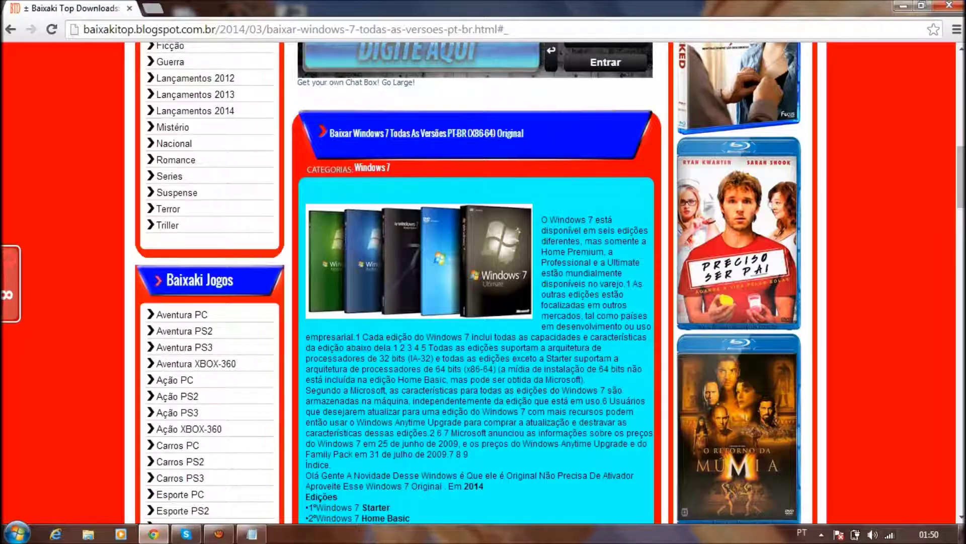
scroll(478, 281, down, 8)
scroll(479, 302, down, 1)
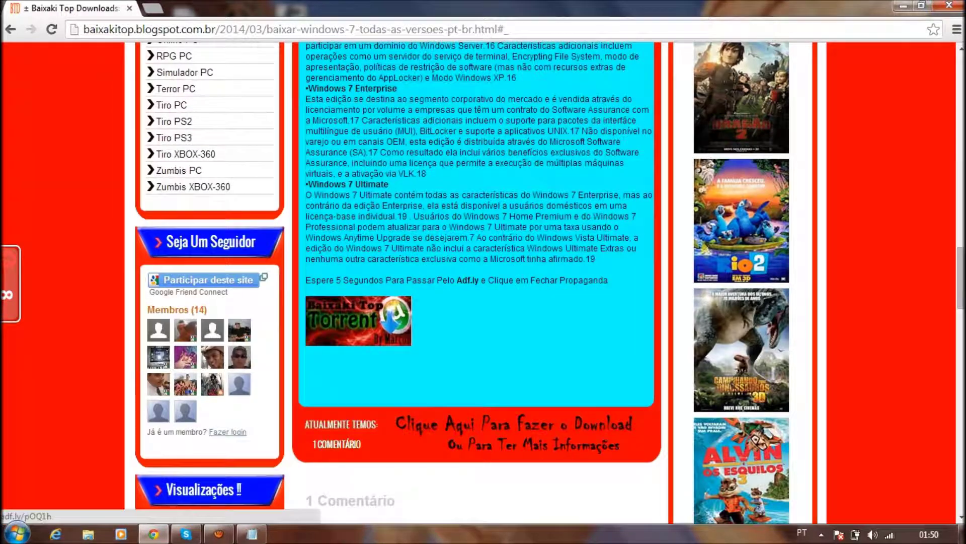
Switch to Notepad and write "aqui baixar pelo torrent" in the note
click(251, 534)
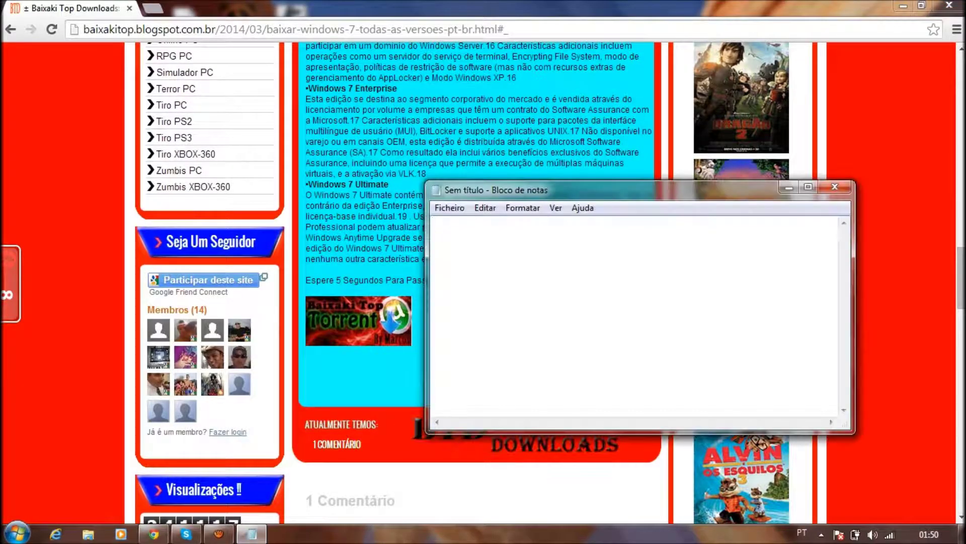
text(aqui bai)
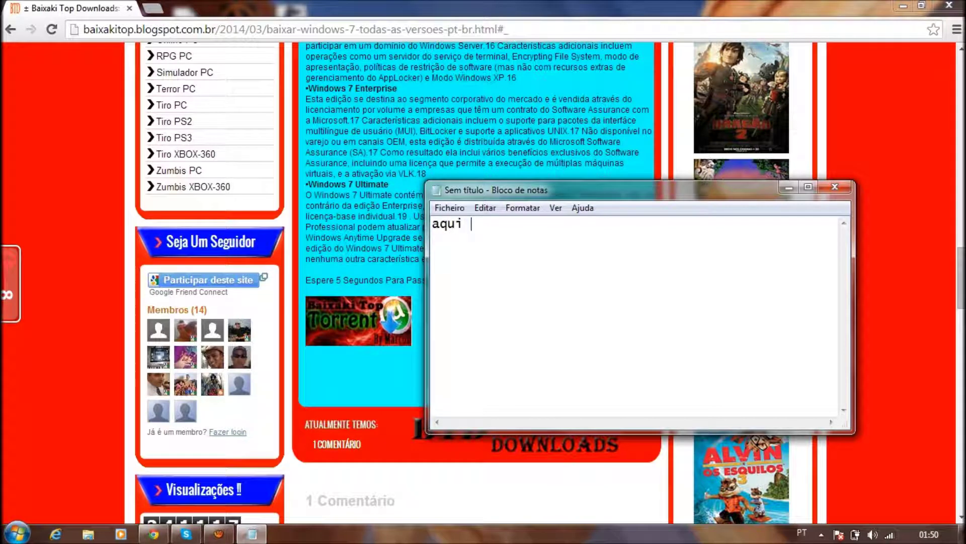
text(xar pelo torrent)
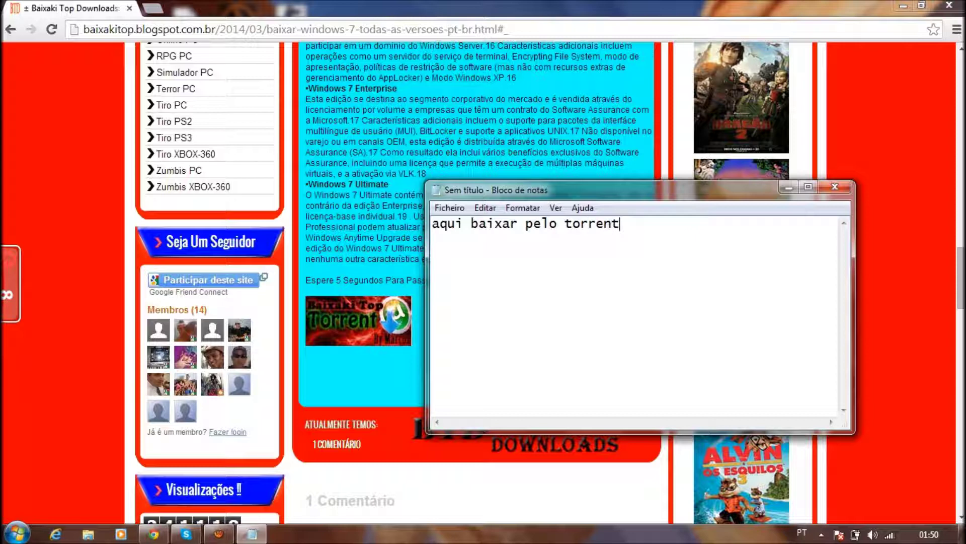
Clear the note and open the Baixaki Top Torrent link, leaving only the adf.ly page open
key(ctrl+a)
key(BackSpace)
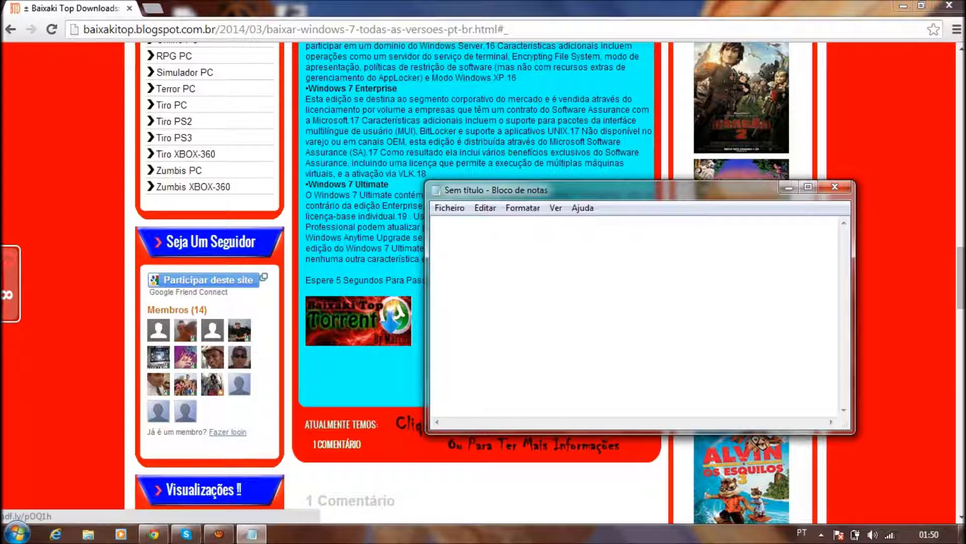
click(359, 321)
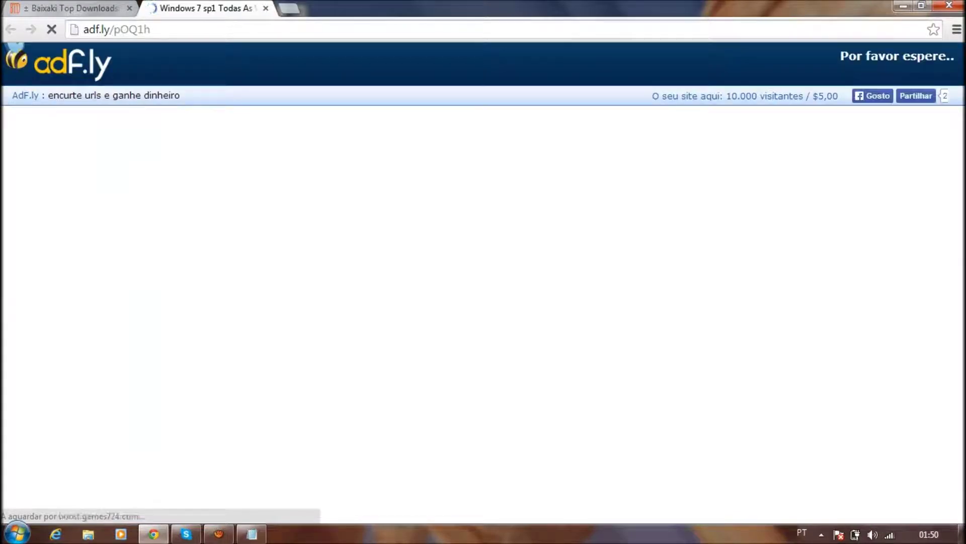
click(129, 8)
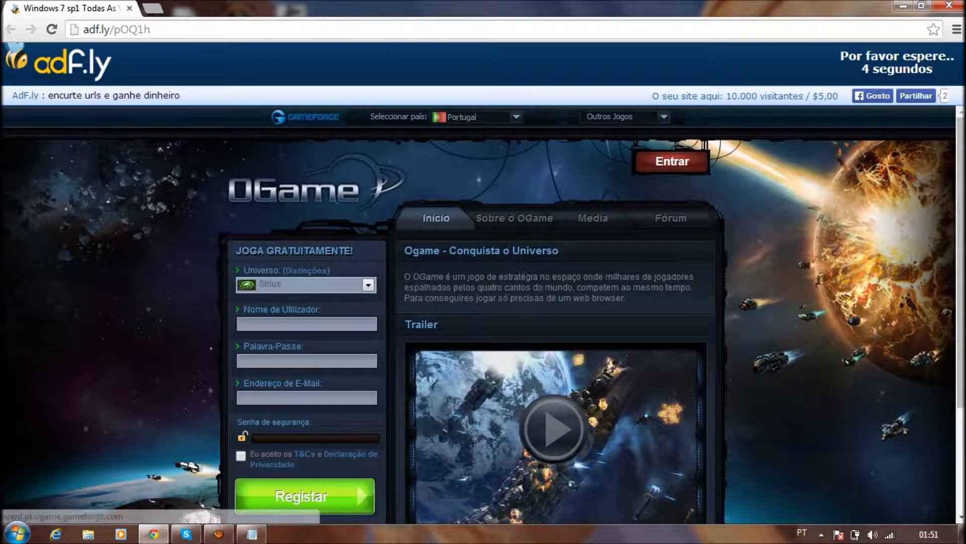
Switch to Notepad and write "espera ai uns segundos e clica onde diz fechar propaganda" in the note
click(251, 533)
text(e)
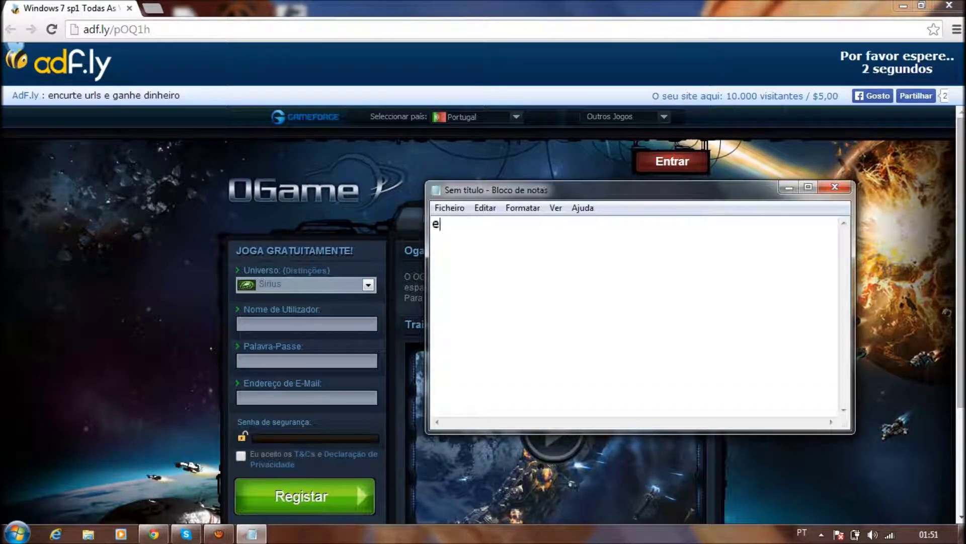
text(spera ai )
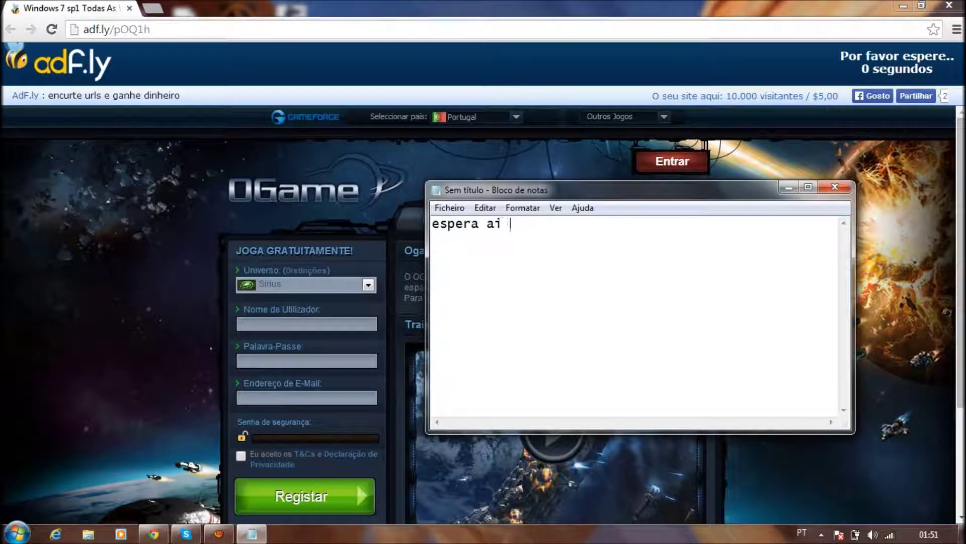
text(uns segu)
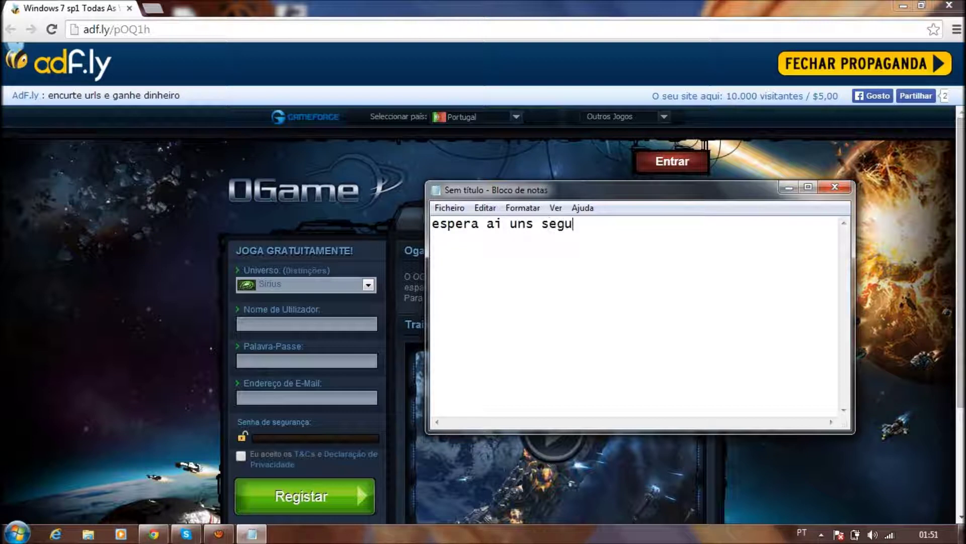
text(ndos e clica o)
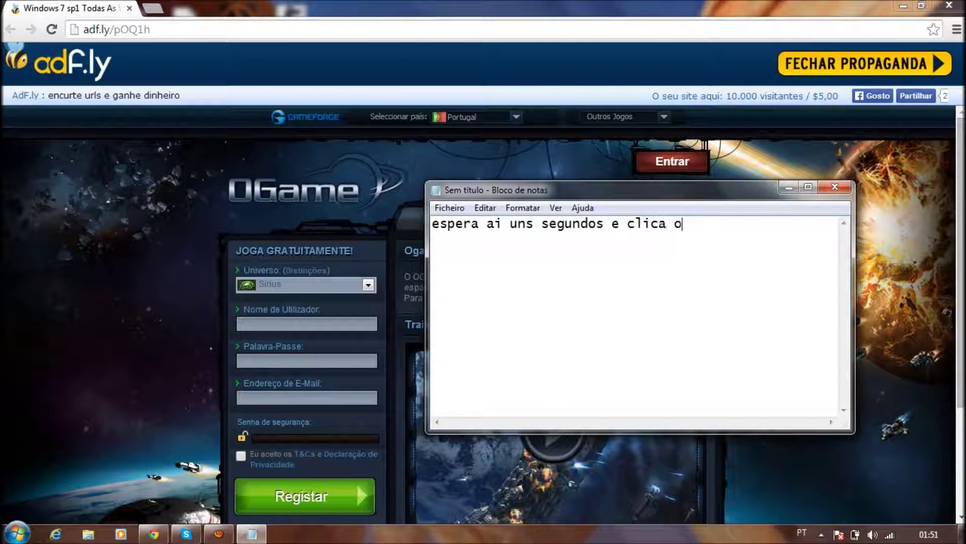
text(nde diz fech)
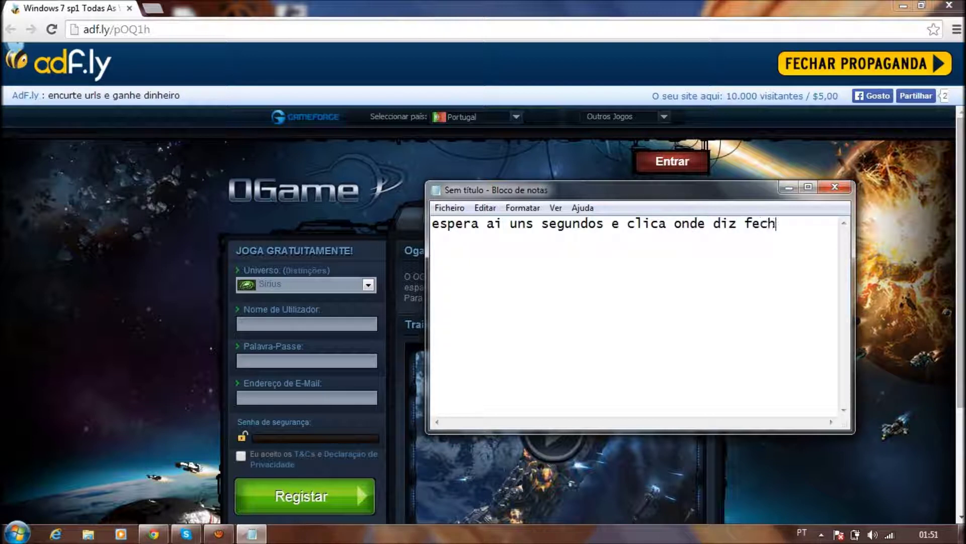
text(ar propaganda)
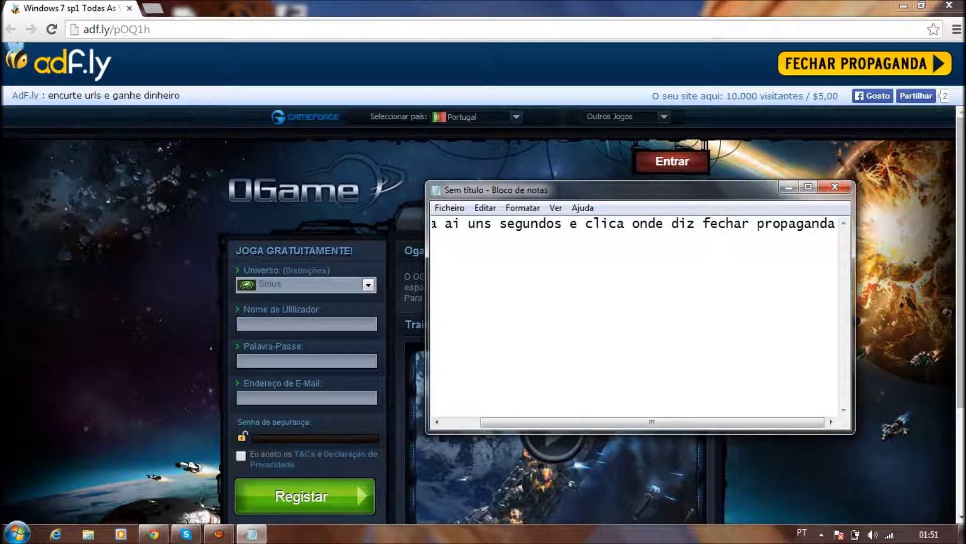
Clear the note and close the adf.ly advertisement to reach the MediaFire download page
key(ctrl+a)
key(BackSpace)
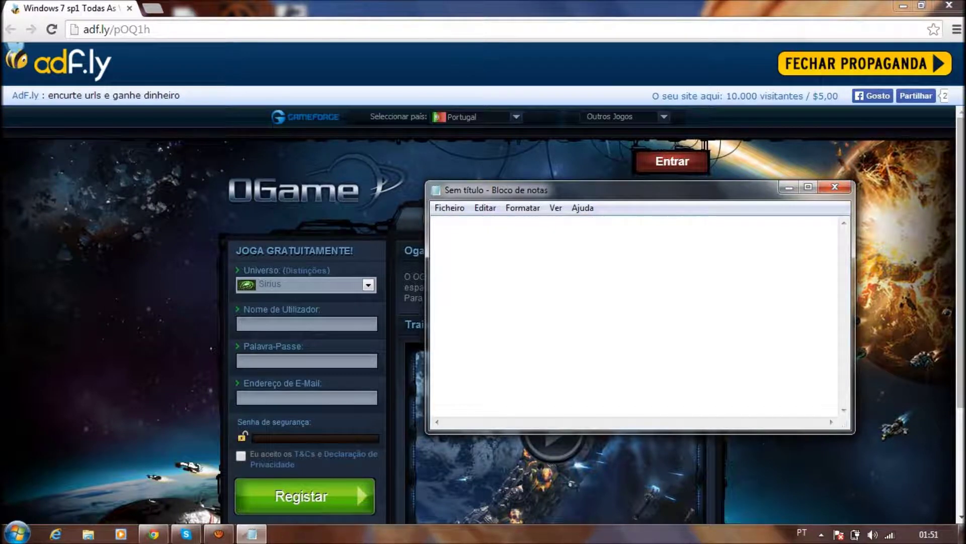
click(865, 64)
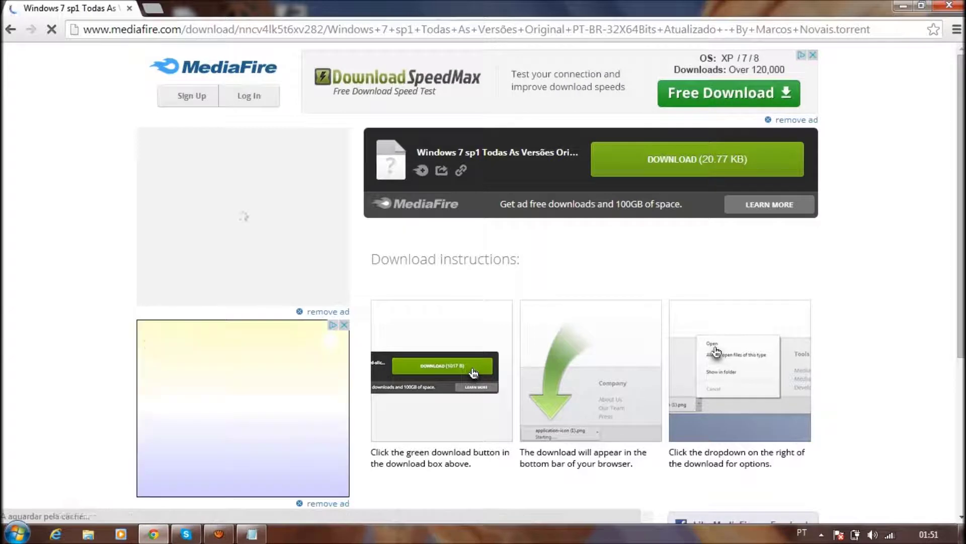
Move the Notepad window below the MediaFire page's download box and write "clica em download" in the note
click(251, 533)
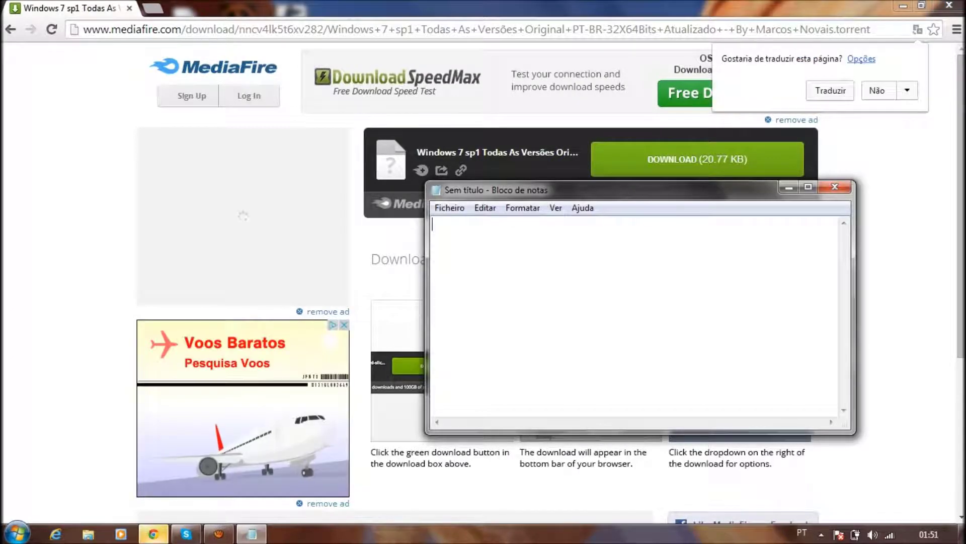
drag(639, 190, 619, 252)
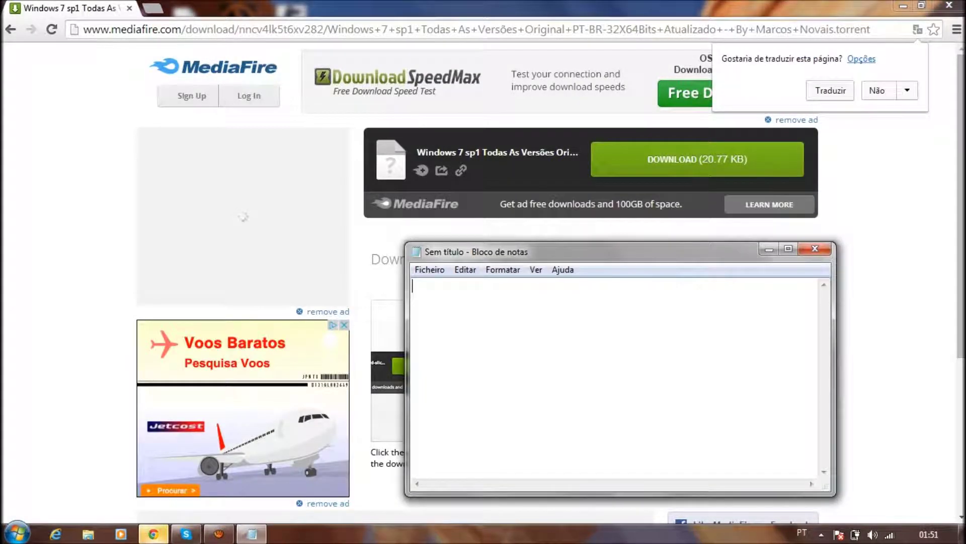
click(154, 533)
click(251, 533)
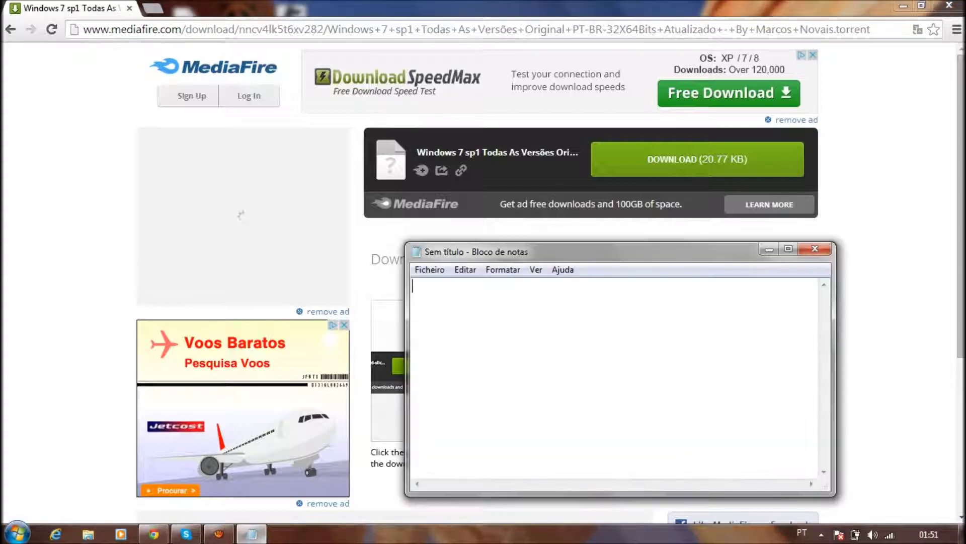
right_click(175, 1)
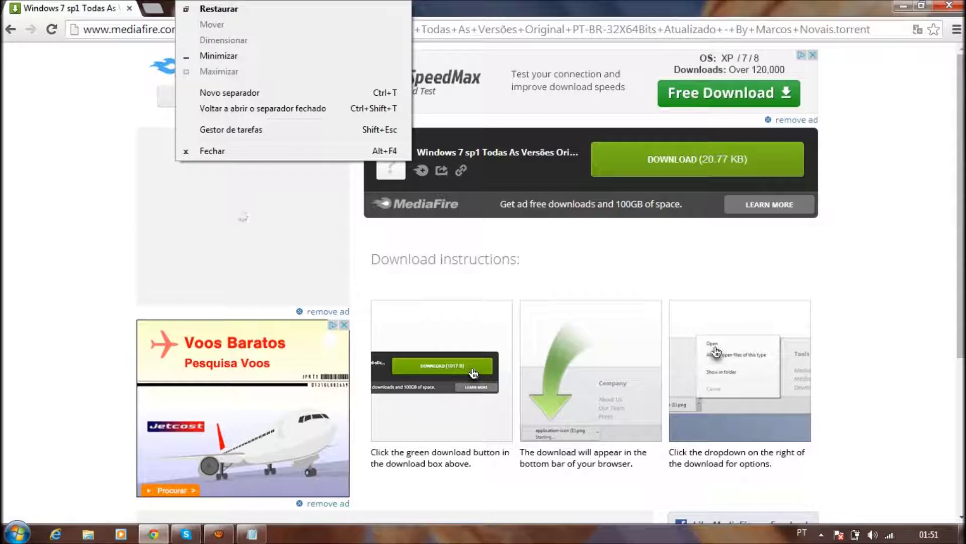
click(251, 534)
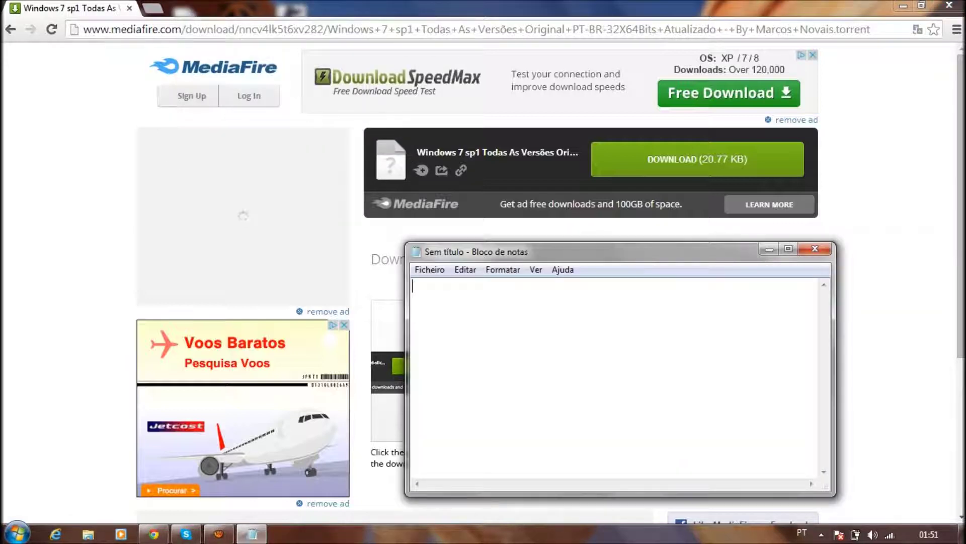
text(clica em dow)
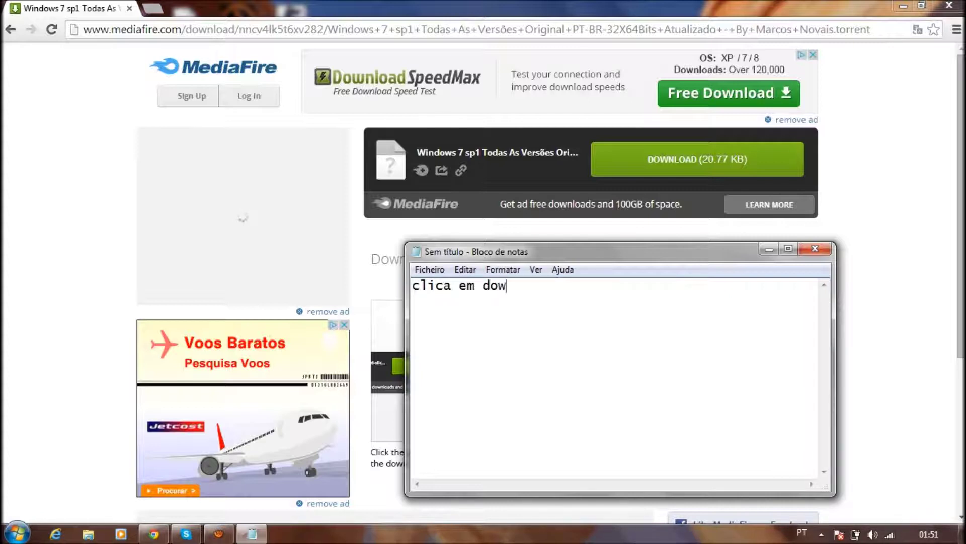
text(nload)
Clear the note and download the Windows 7 sp1 torrent file from MediaFire
key(ctrl+a)
key(BackSpace)
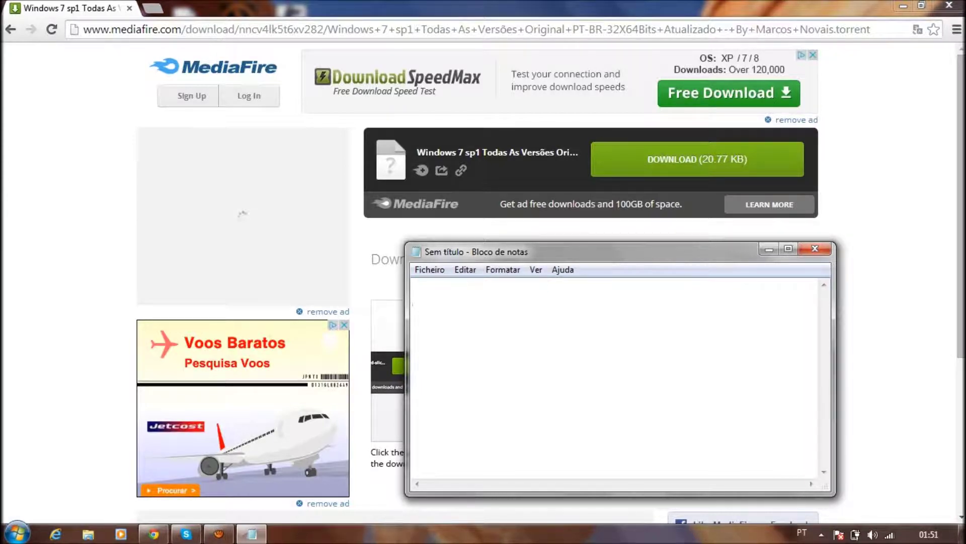
click(698, 159)
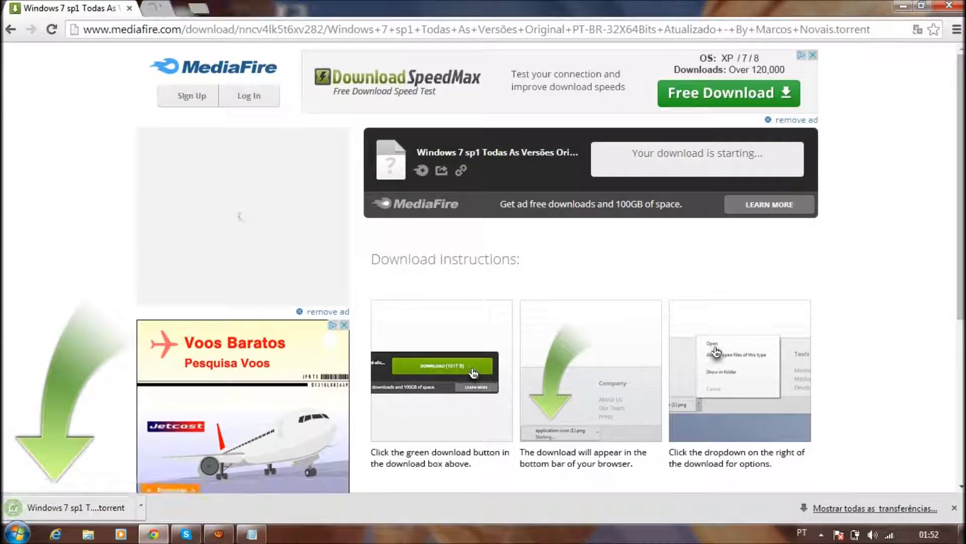
Open the downloaded Windows 7 torrent in µTorrent and place the Notepad window over its new-torrent dialog
click(252, 534)
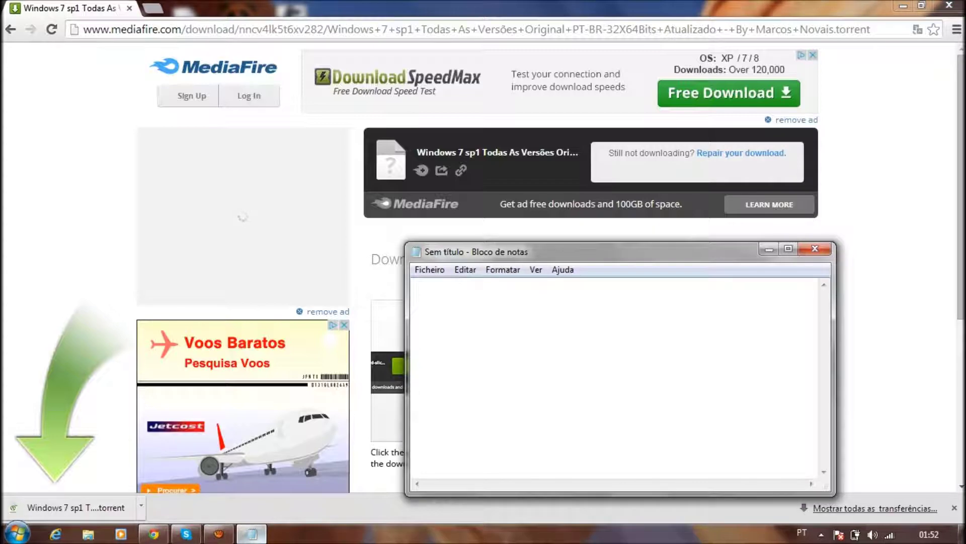
click(78, 508)
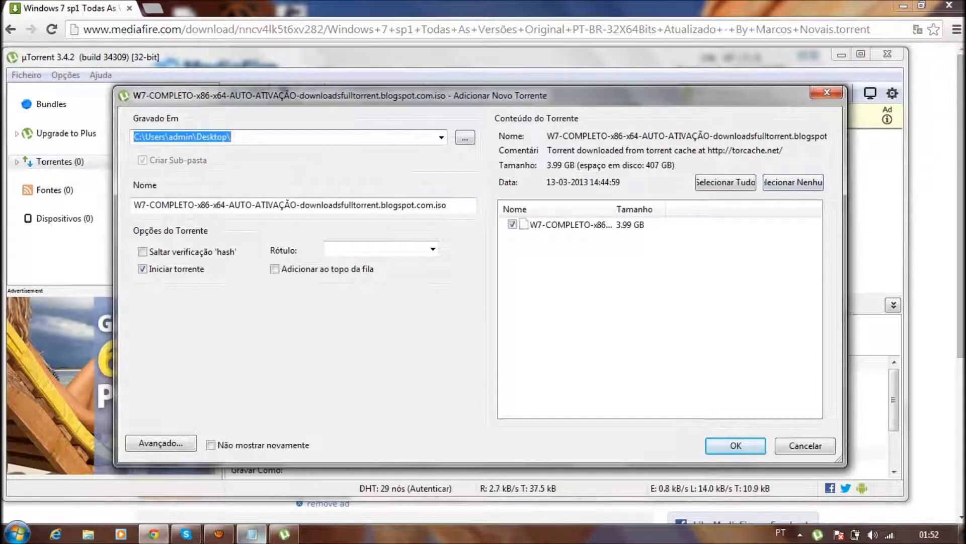
click(252, 534)
drag(604, 252, 341, 143)
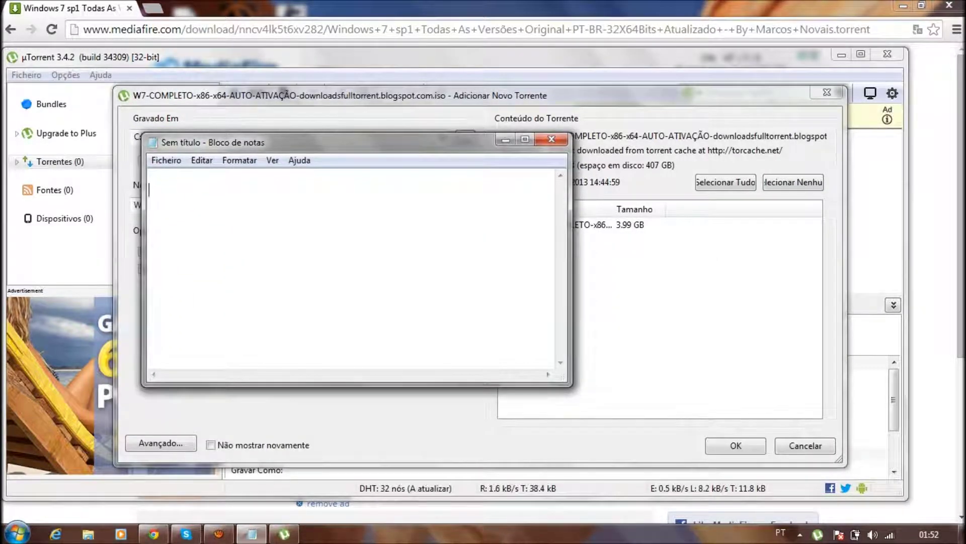
Write "clica em ok," and, on a second line, "eu nao vou baixar pk ja tenho" in the note
text(cli)
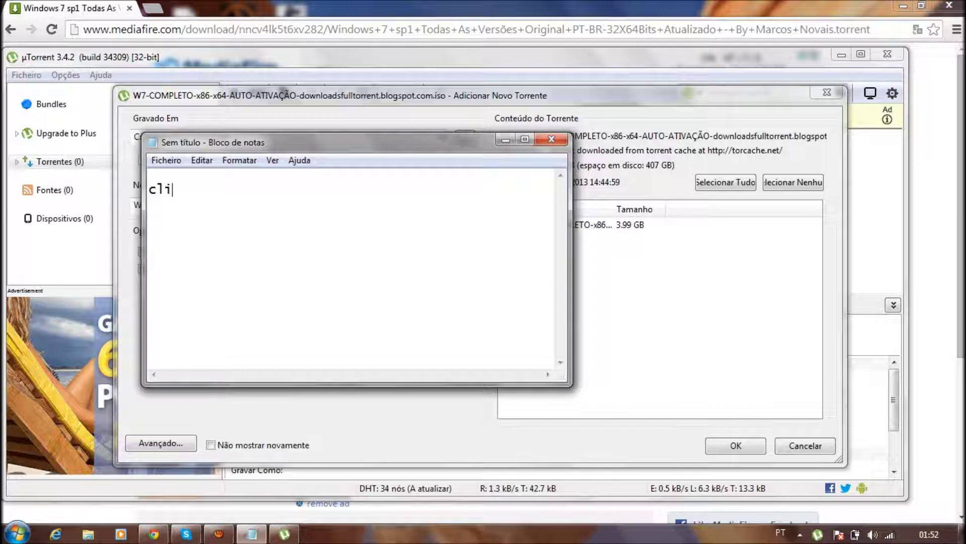
text(ca em ok)
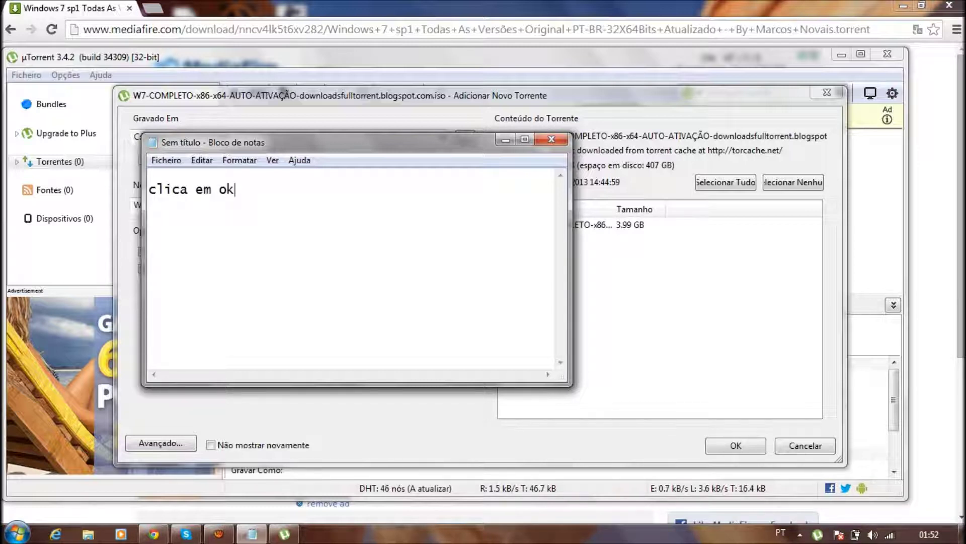
text(, )
text(eu nao vou)
text( baixarf)
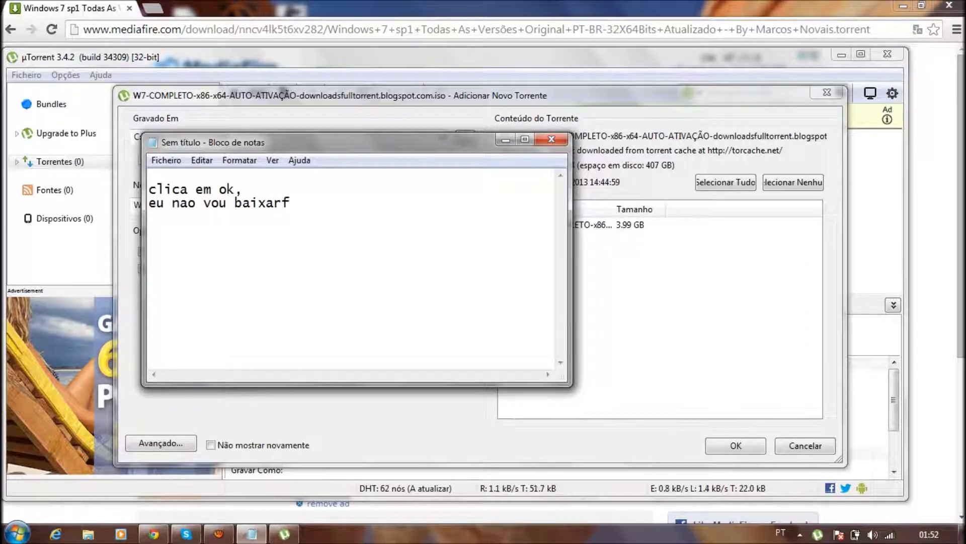
key(BackSpace)
key(BackSpace)
text(pk ja tenho)
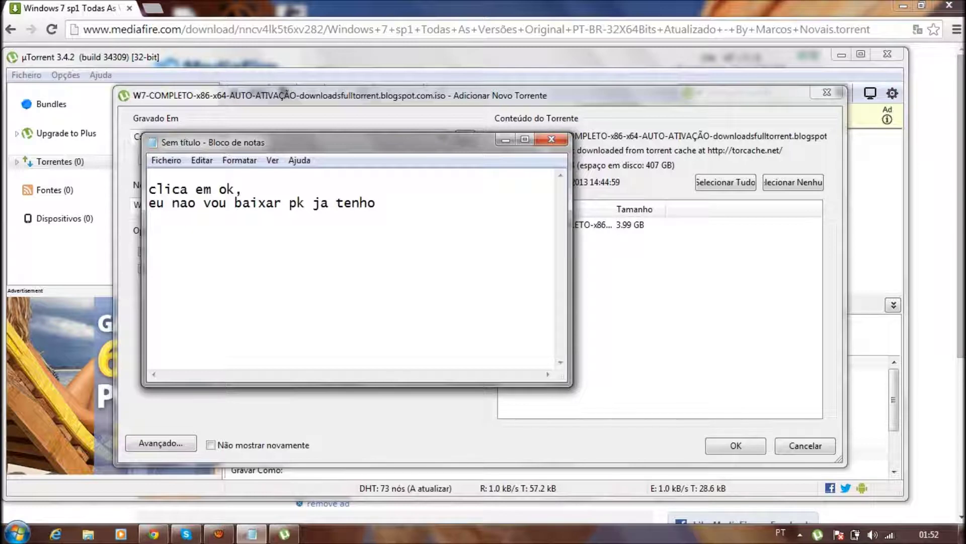
Clear the note and write "vai aparecer assim" over the desktop
key(ctrl+a)
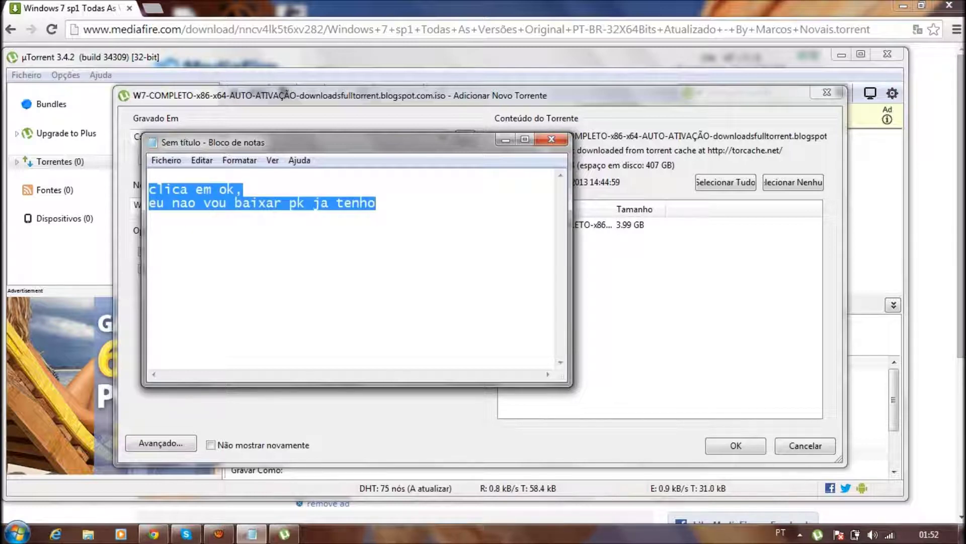
key(BackSpace)
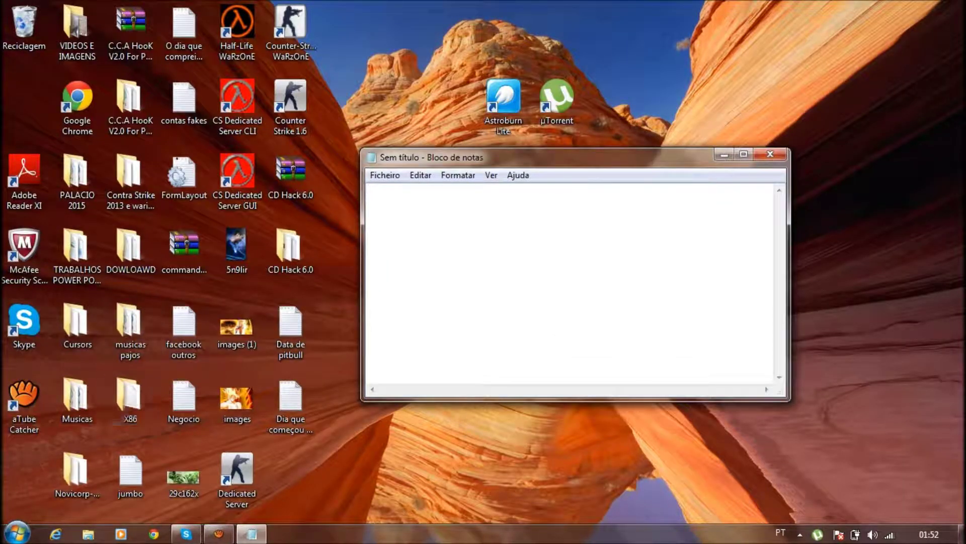
text(vai aparecer a)
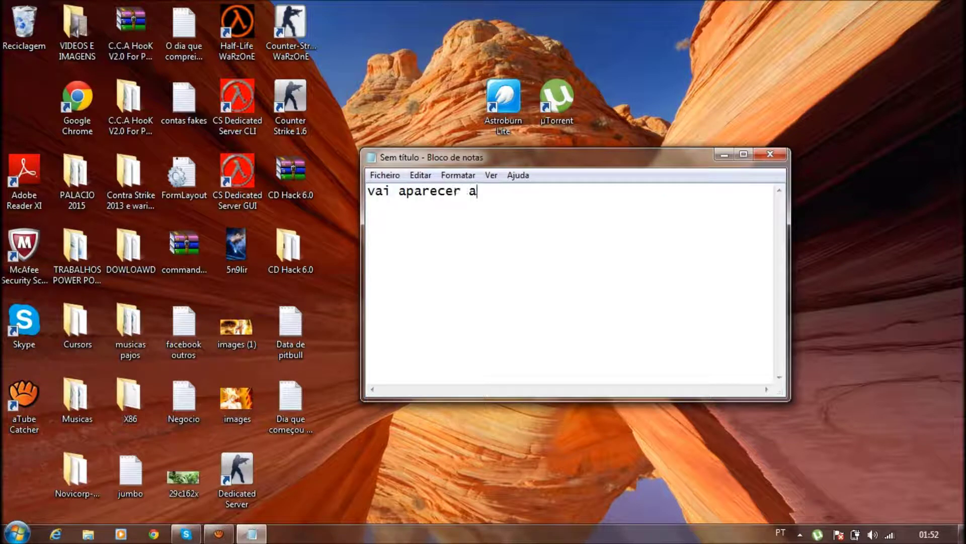
text(ssim)
Clear the note and move the X86 folder and the Notepad window side by side into free desktop space
key(ctrl+a)
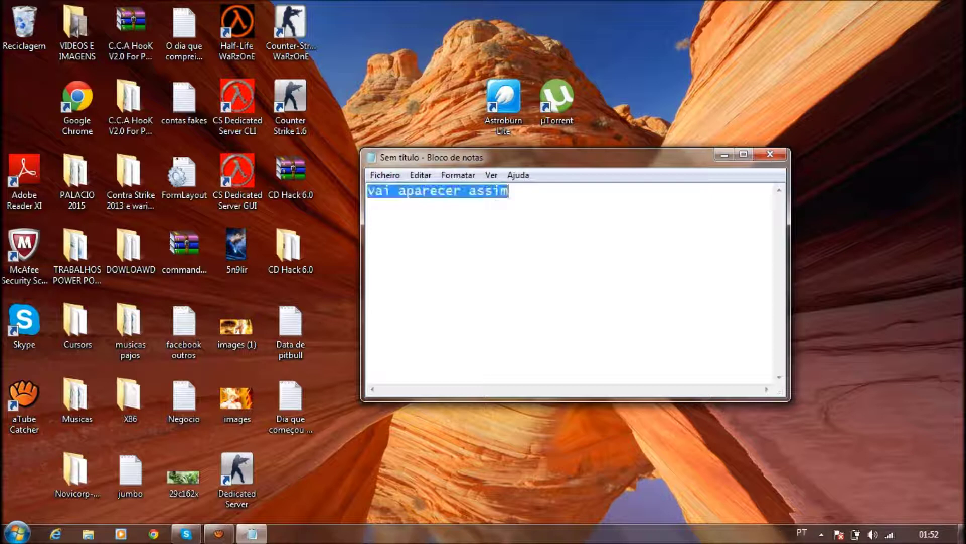
key(BackSpace)
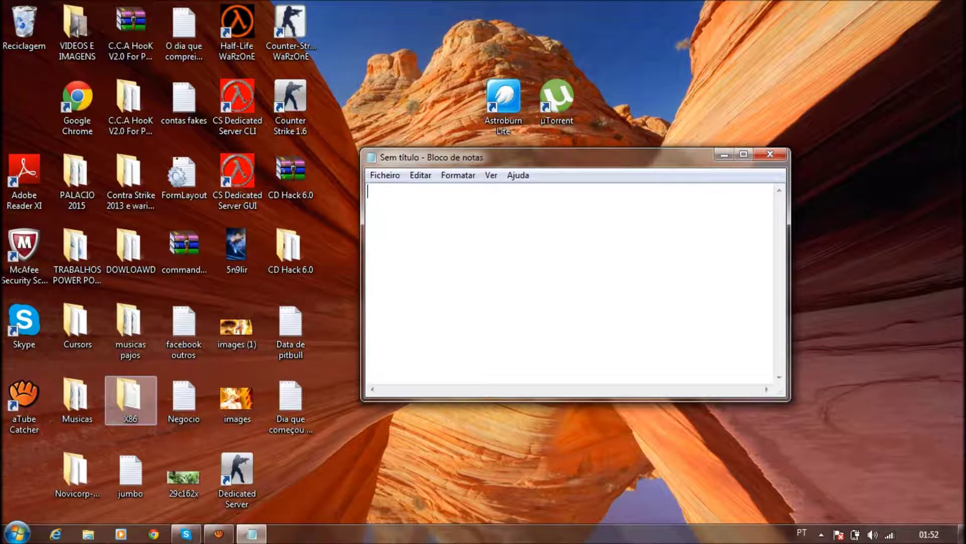
drag(130, 398, 397, 101)
click(453, 241)
drag(453, 157, 568, 189)
drag(397, 101, 392, 189)
click(398, 119)
mouse_move(396, 119)
mouse_down()
mouse_move(413, 223)
mouse_move(383, 103)
mouse_up()
drag(394, 107, 412, 221)
click(589, 282)
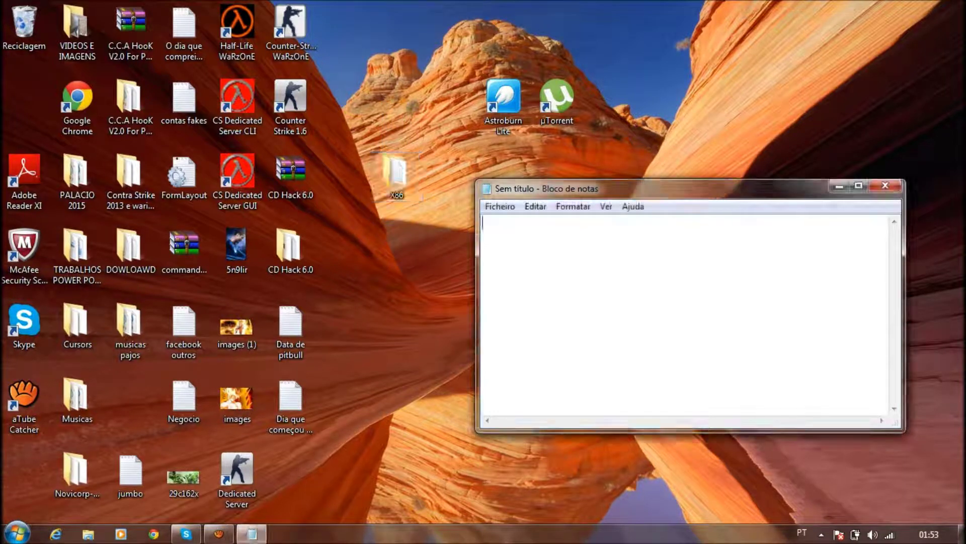
Write "para gravar em cd dvd abre seu astroburn" in the note
text(para gravar e)
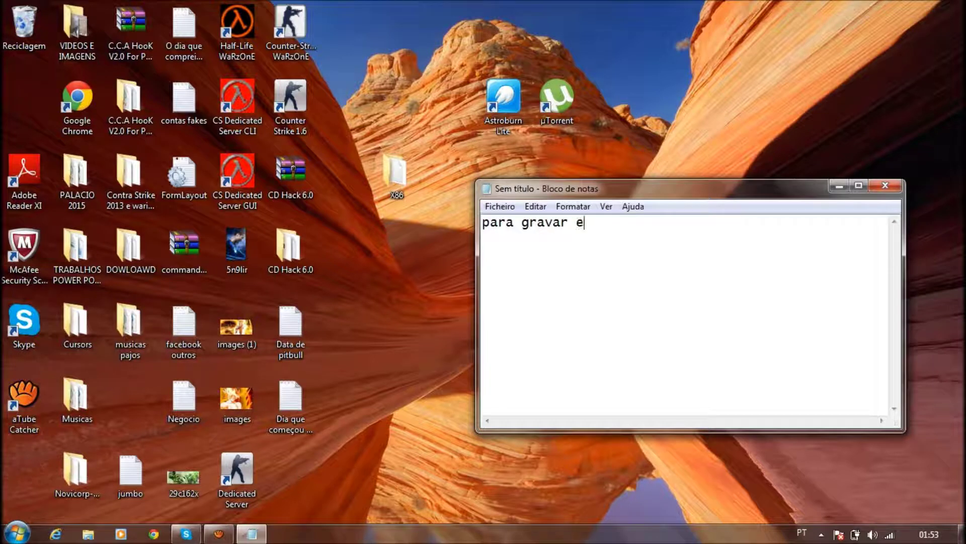
text(m cd dvd abre )
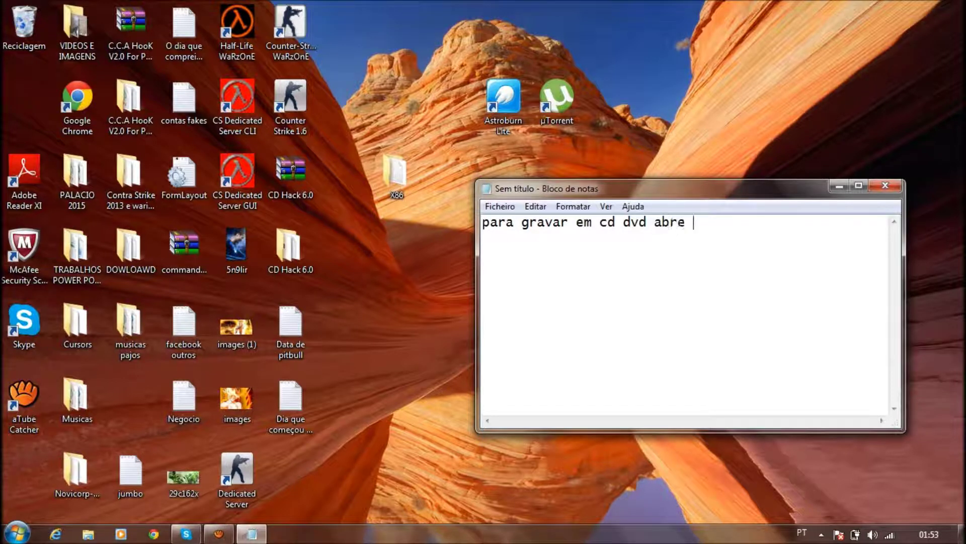
text(seu astroburn)
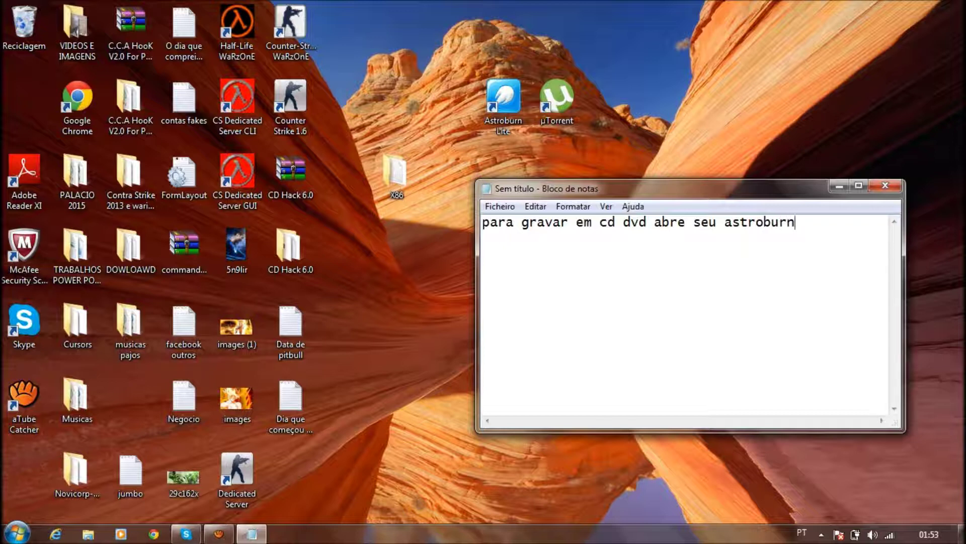
Clear the note and run Astroburn Lite as administrator from the desktop
key(ctrl+a)
key(Delete)
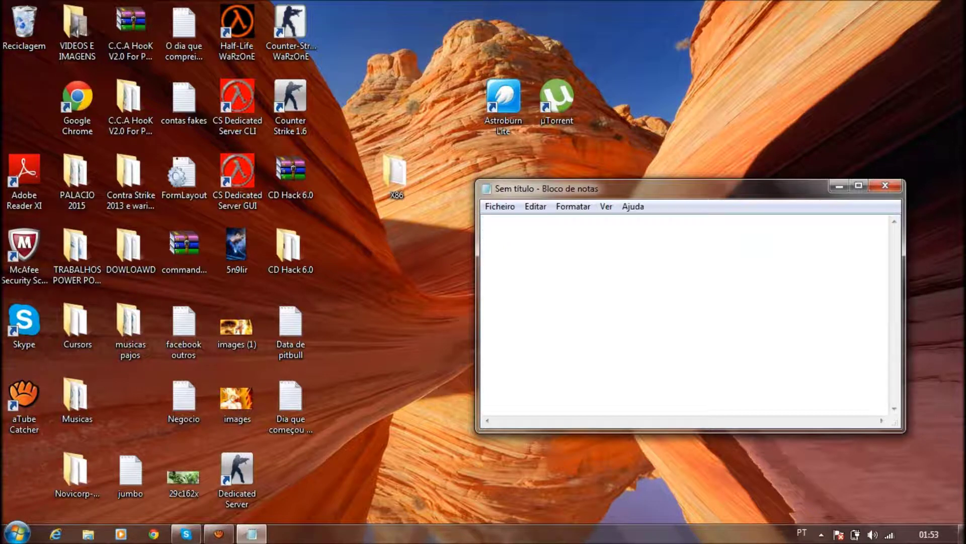
double_click(503, 104)
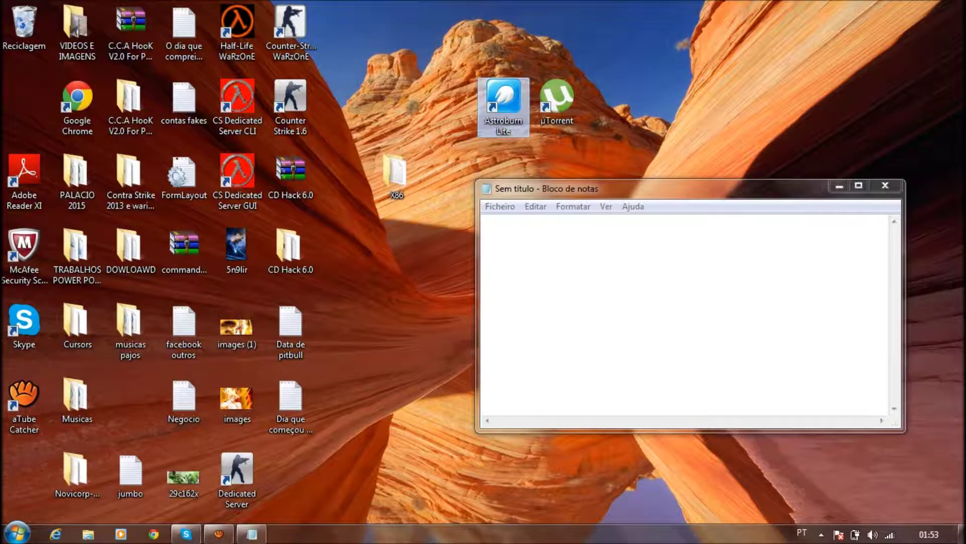
right_click(507, 100)
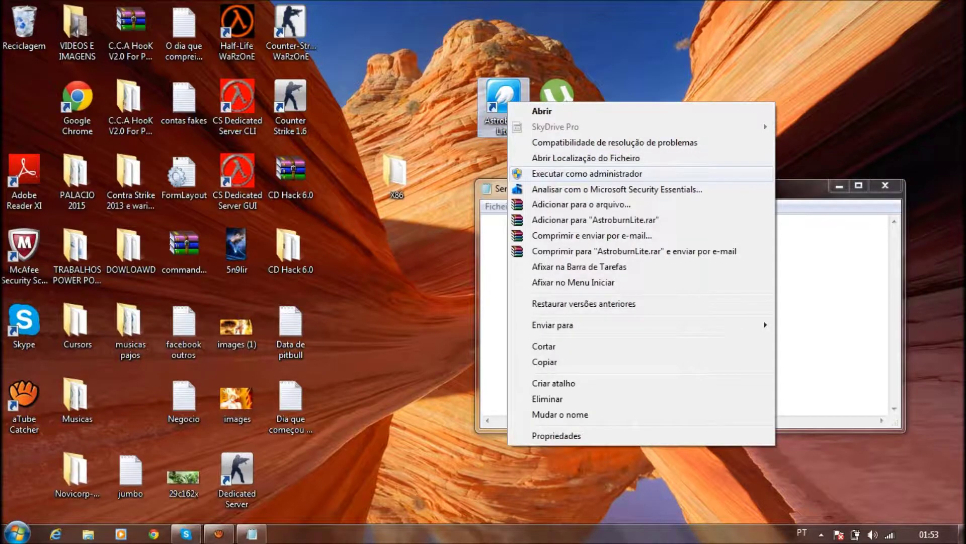
click(587, 173)
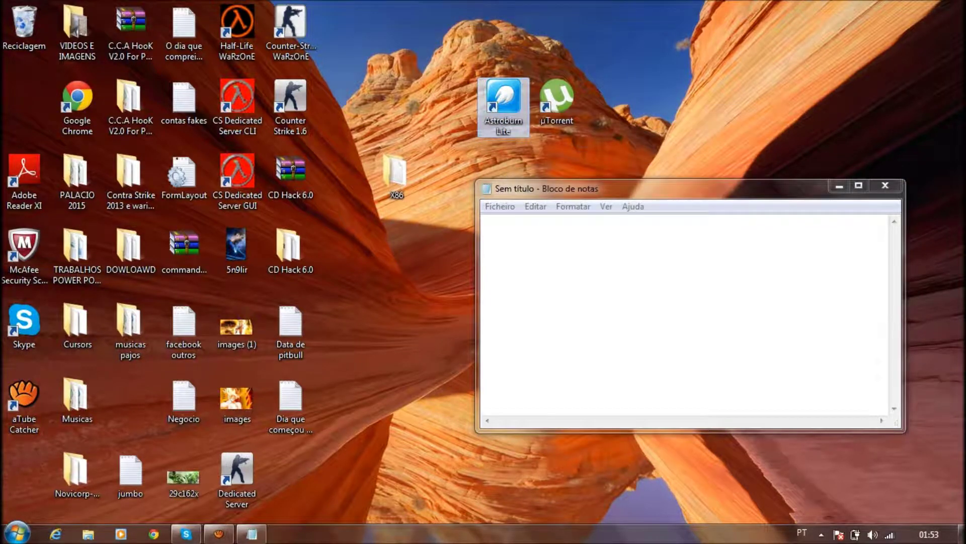
Move the Notepad window over the lower part of Astroburn Lite and write "carrega em imagem" in the note
click(483, 236)
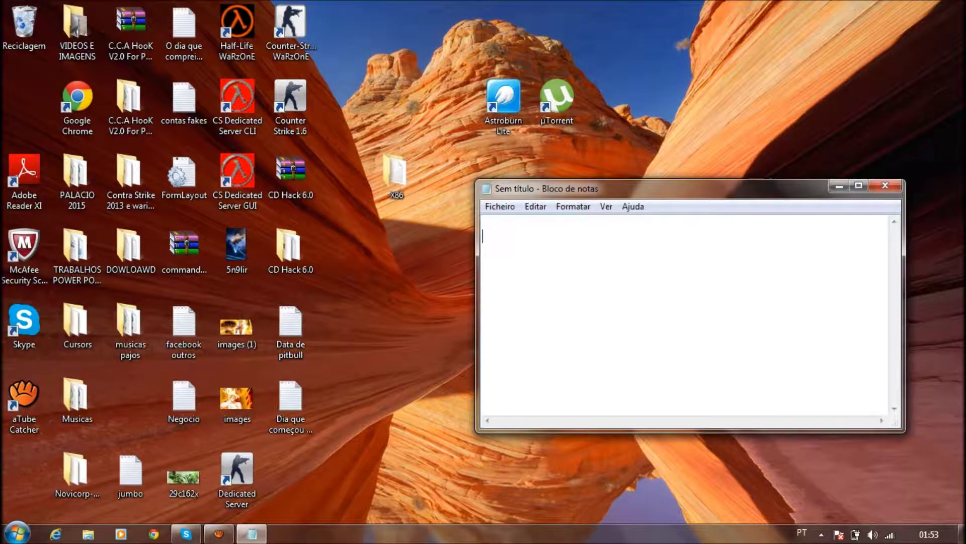
right_click(607, 298)
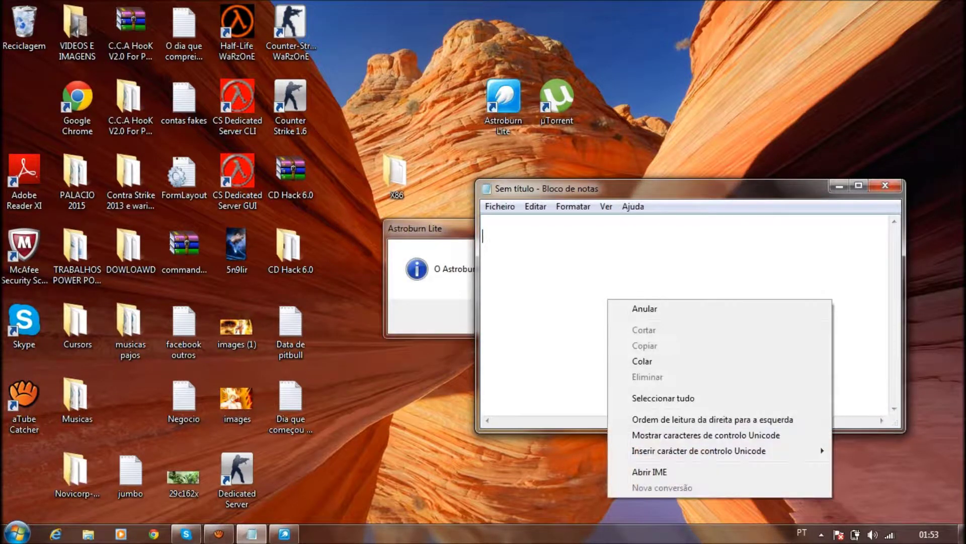
key(Escape)
drag(670, 189, 549, 250)
text(carrega em)
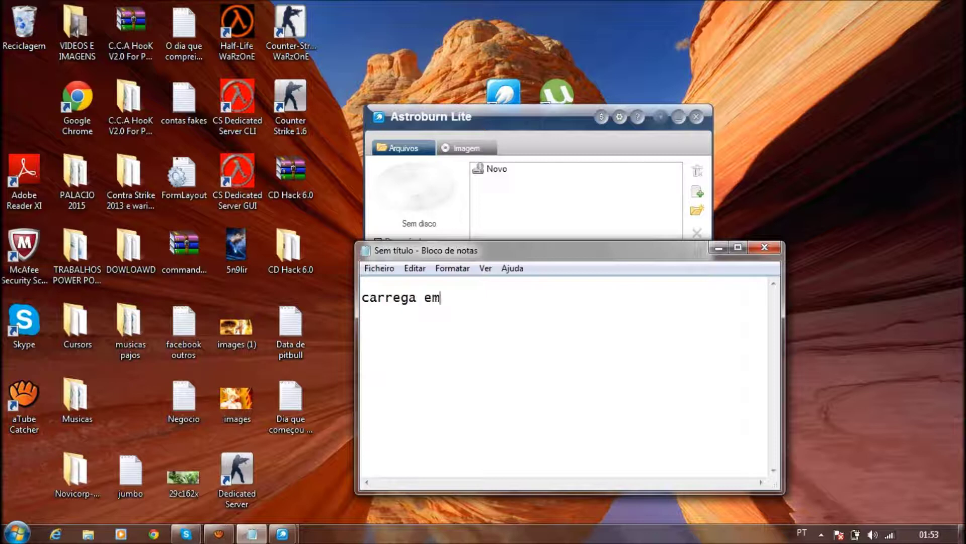
text( imagem)
Switch Astroburn Lite to image burning and move the Notepad window clear of the image path field
click(467, 148)
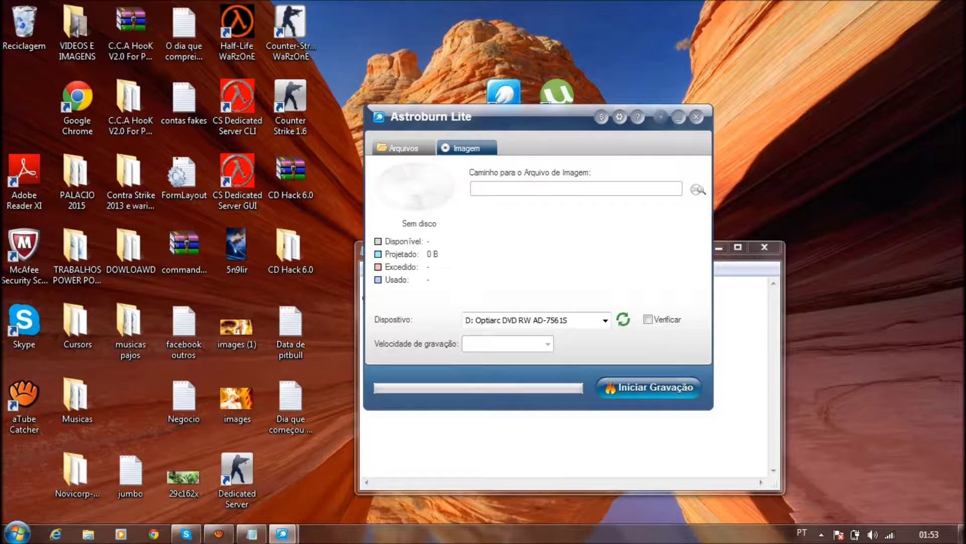
click(579, 443)
drag(569, 250, 725, 282)
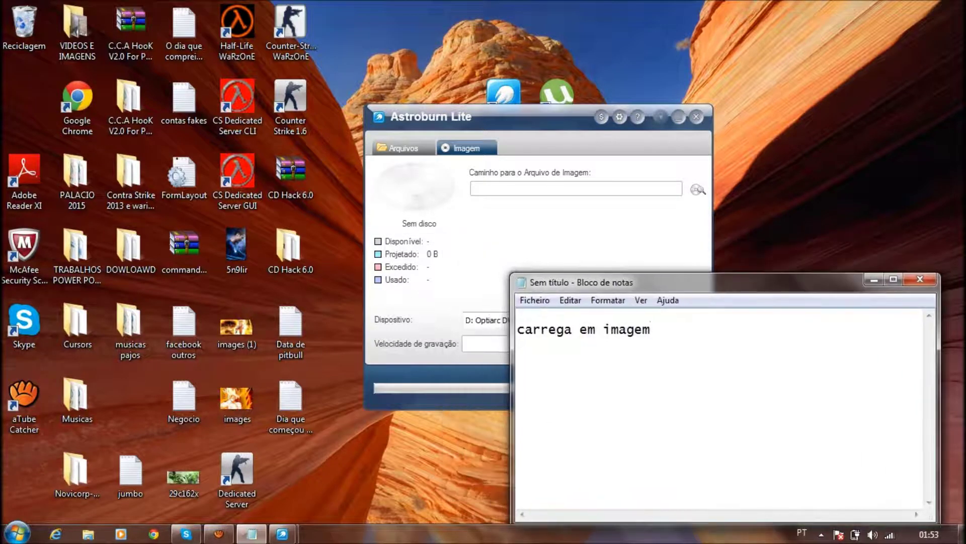
Append "agora em procura" to the note and clear the whole text
text(agora em p)
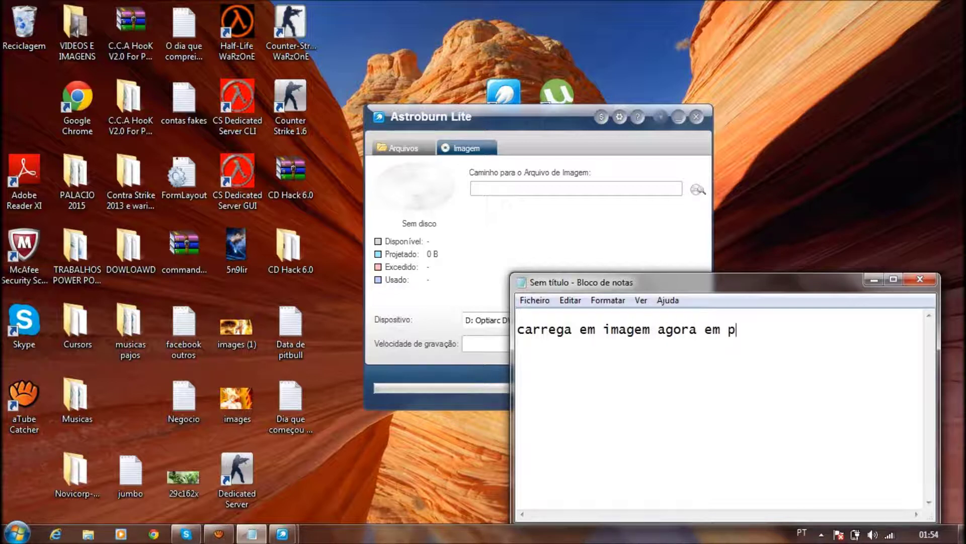
text(rocura)
key(ctrl+a)
key(BackSpace)
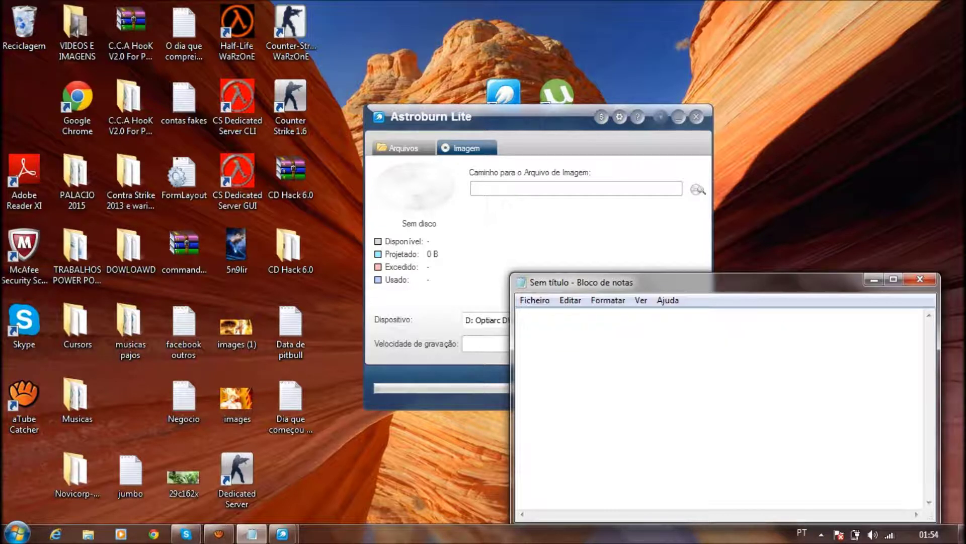
Load the 7600.16385.090713-1255_x86fre_client image from the desktop's X86 folder into Astroburn Lite
click(698, 190)
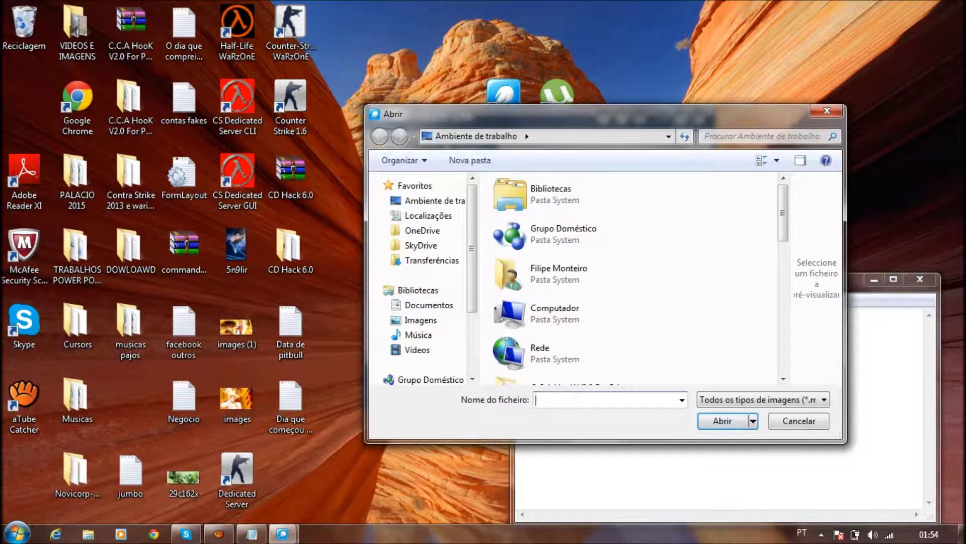
scroll(635, 217, down, 8)
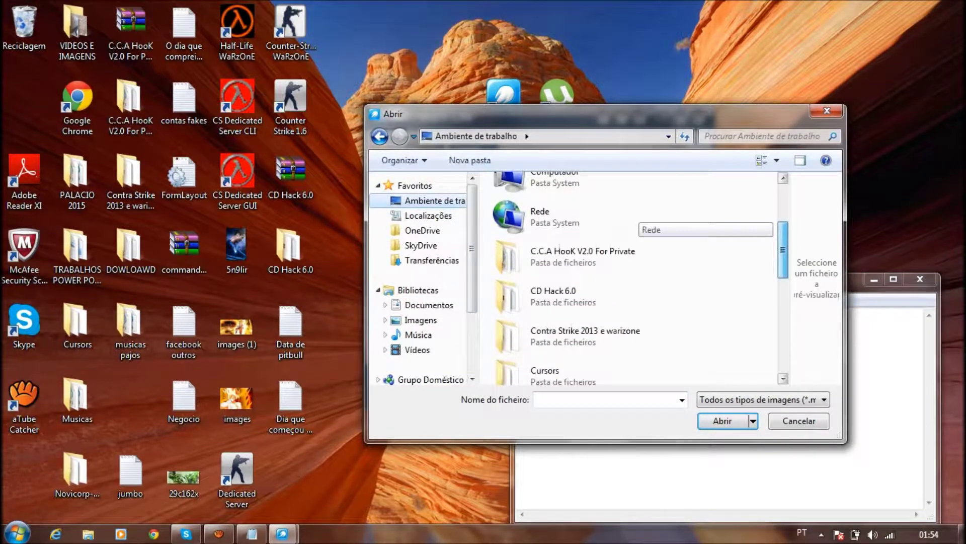
scroll(637, 221, down, 4)
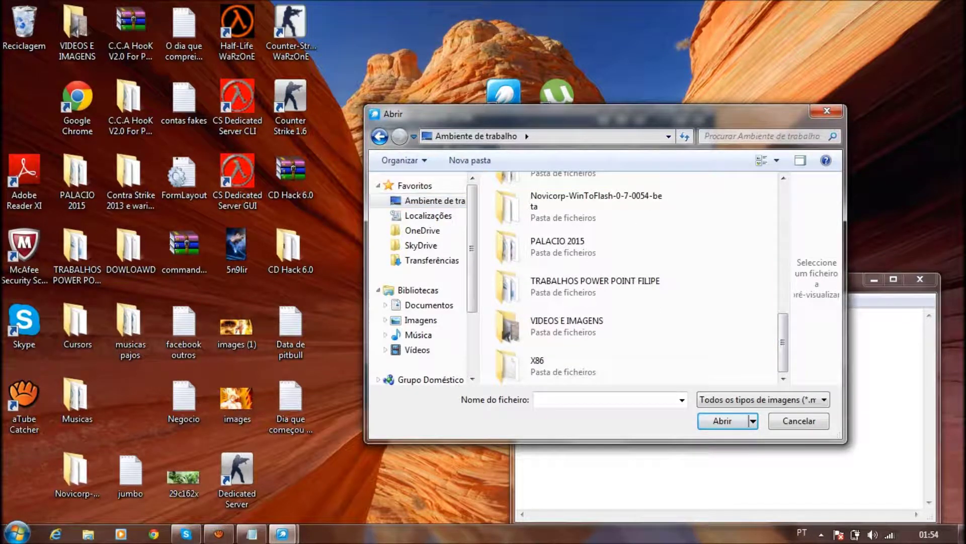
click(579, 367)
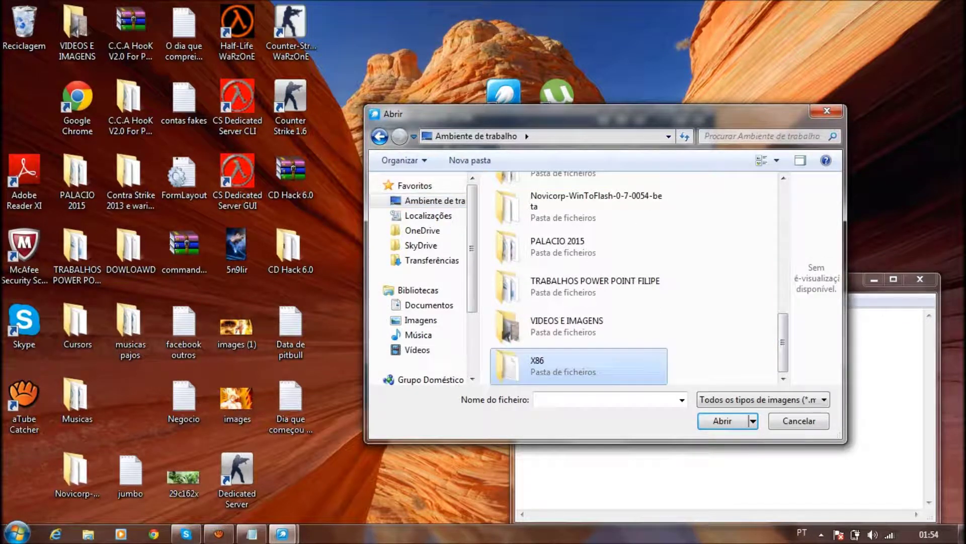
click(723, 421)
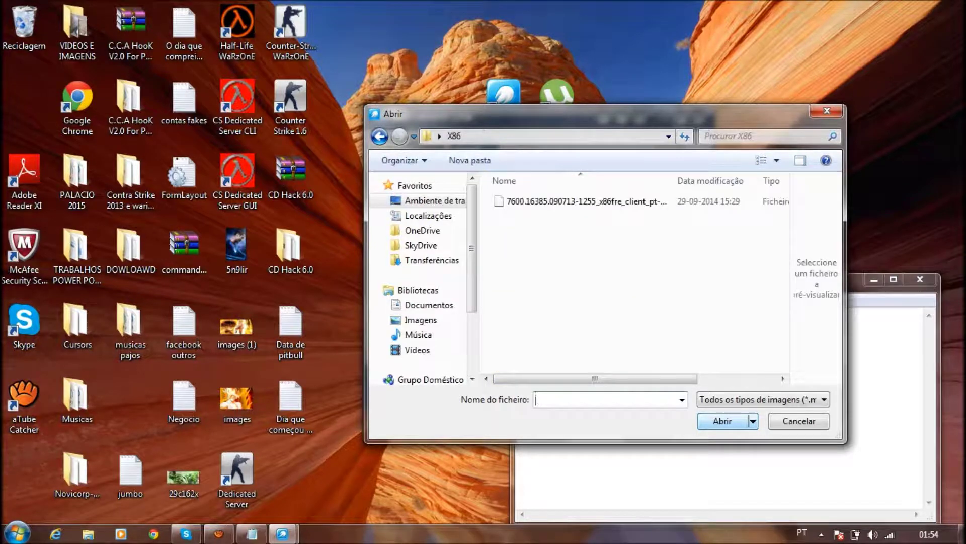
click(586, 201)
click(722, 422)
Write "viram?" in the note, start the next line with "e", and move the Notepad window up to uncover Astroburn Lite's Iniciar Gravação control
click(725, 413)
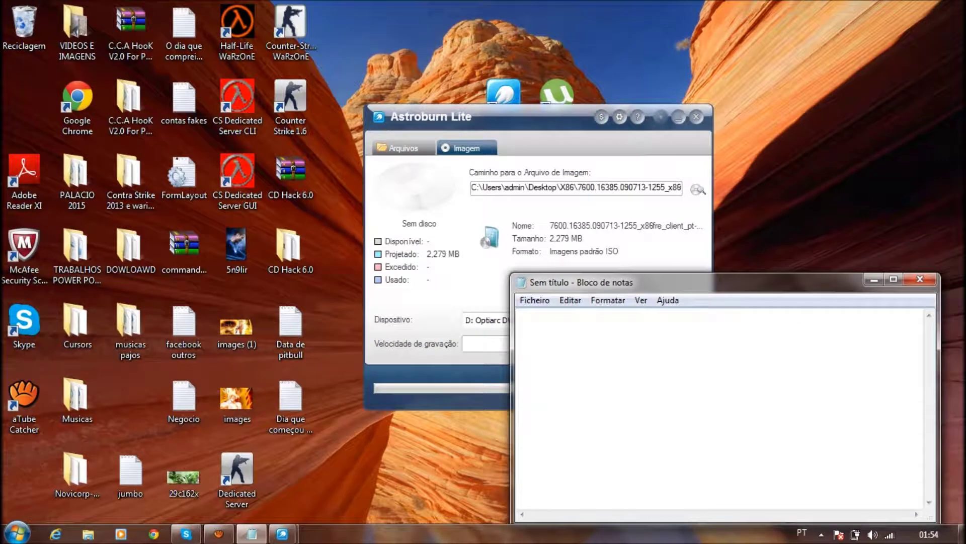
text(viram?)
key(Return)
text(e)
drag(720, 283, 710, 99)
Complete the note's second line with "é so iniciar gravação" and clear the whole text
text(é so)
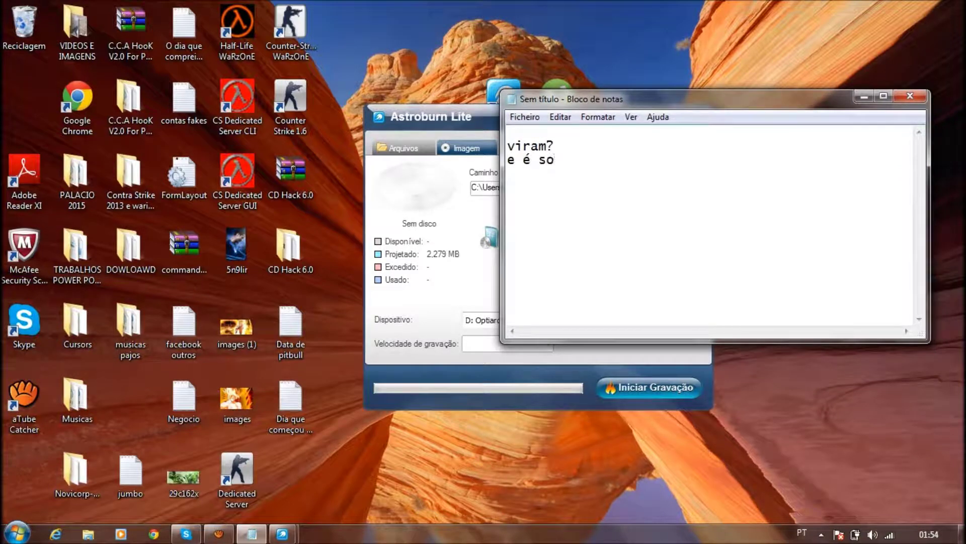
text( iniciar grava)
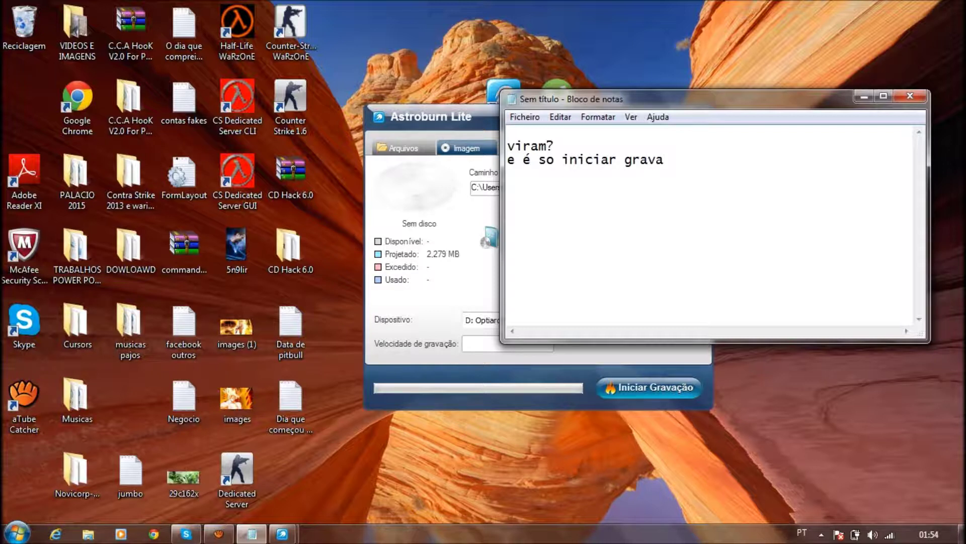
text(ção)
key(ctrl+a)
key(BackSpace)
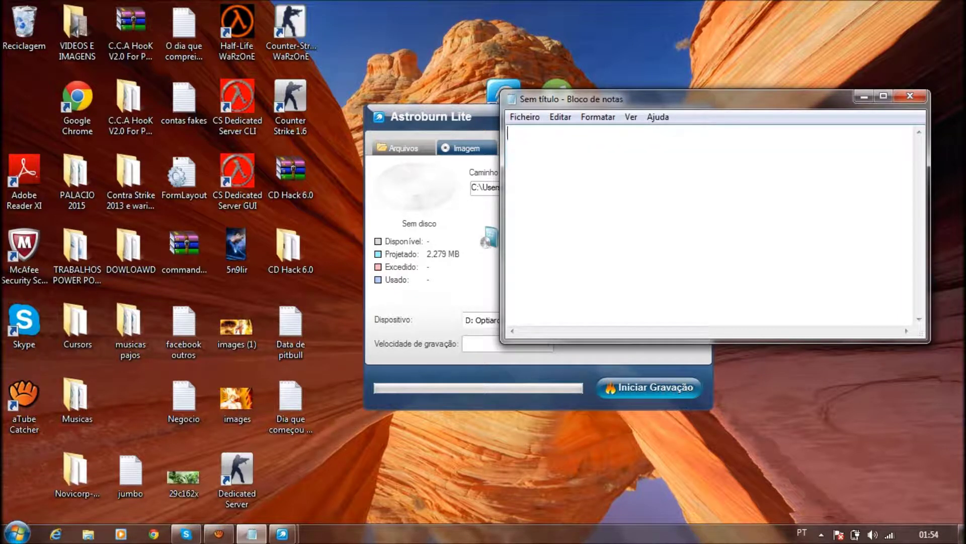
Write the farewell "fui galera espero ter ajudado" in the note, with "ate uma proxima video aula" on the second line
text(fui galera e)
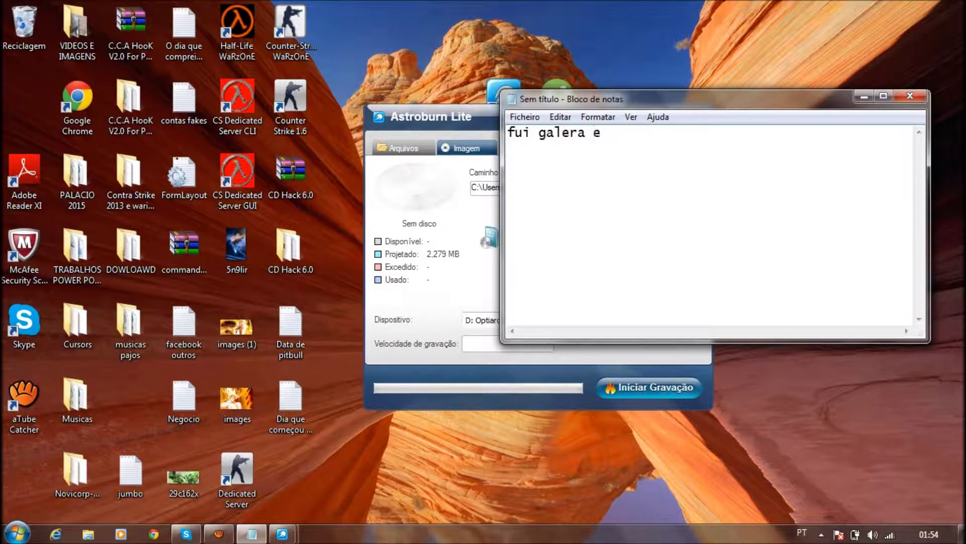
text(spero ter a)
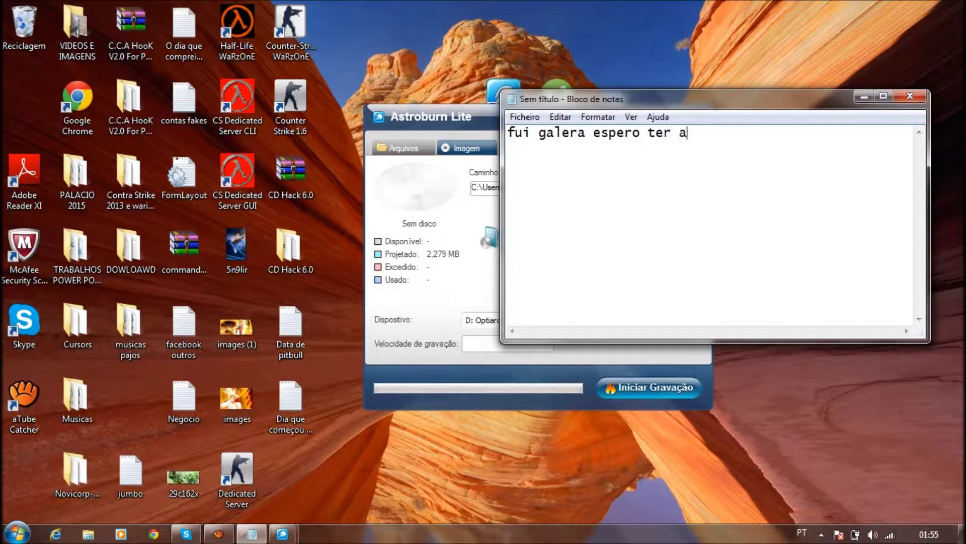
text(judado)
key(Return)
text(ate uma )
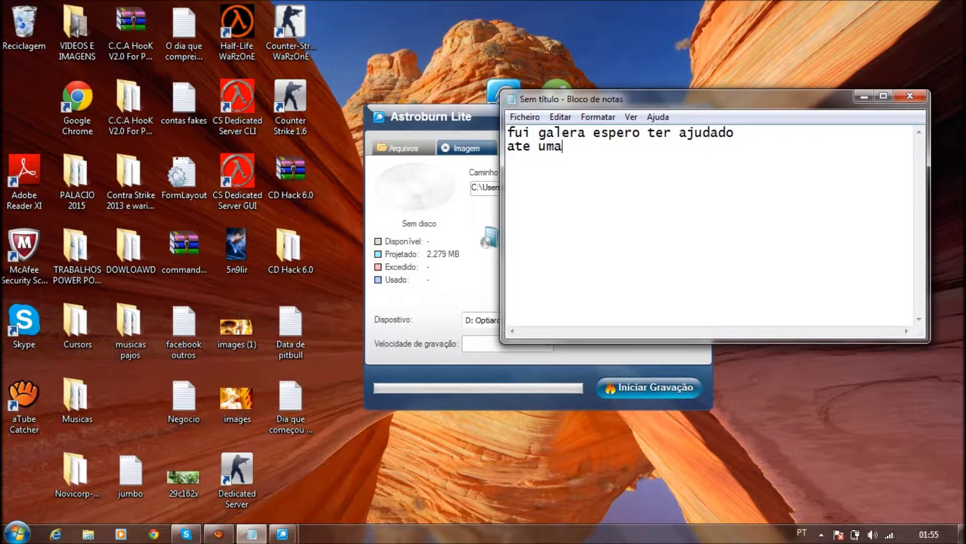
text(proxima vide)
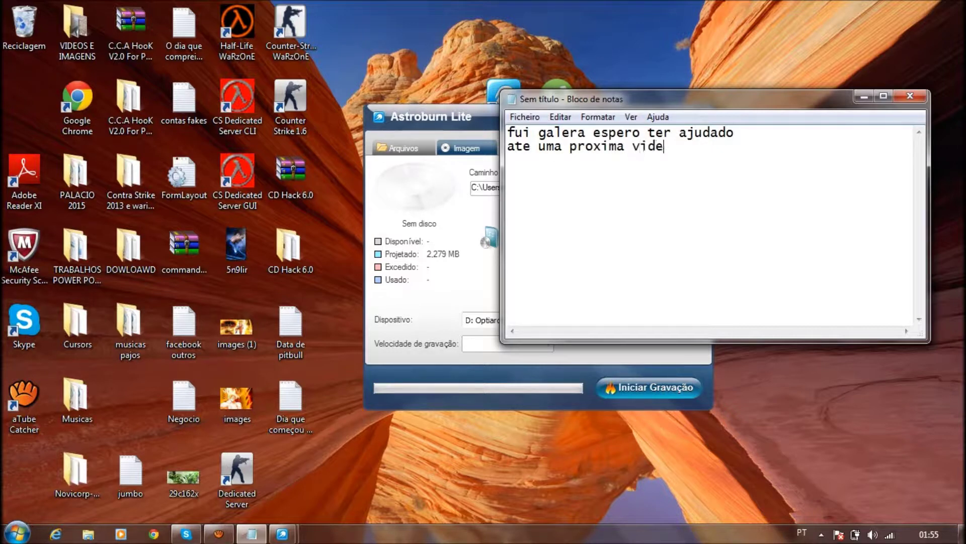
text(o aula)
Clear the farewell text from the note and switch to the aTube Catcher window
key(ctrl+a)
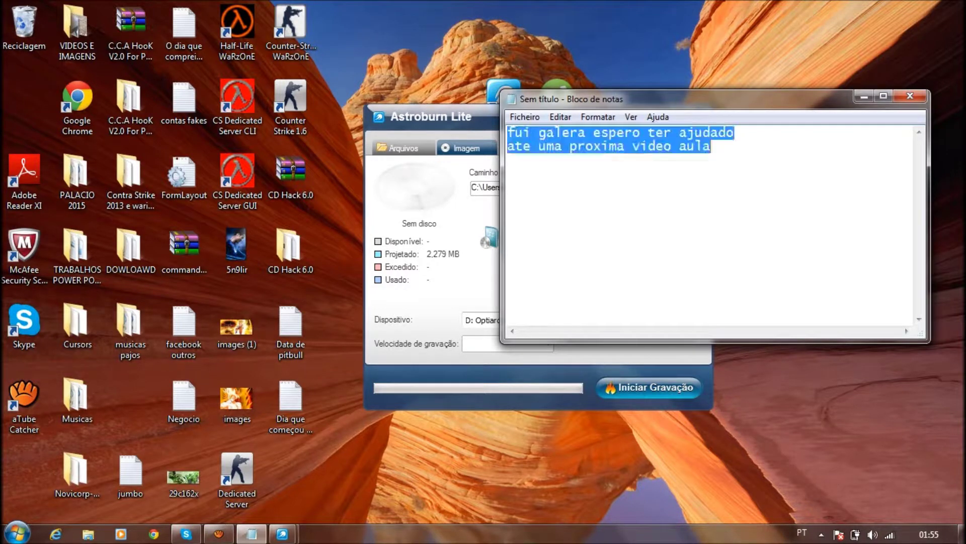
key(BackSpace)
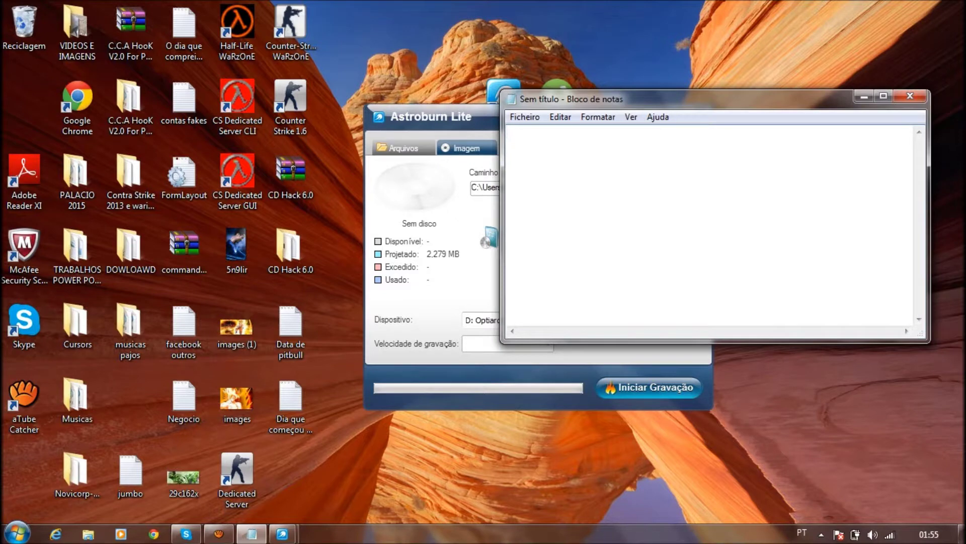
click(219, 534)
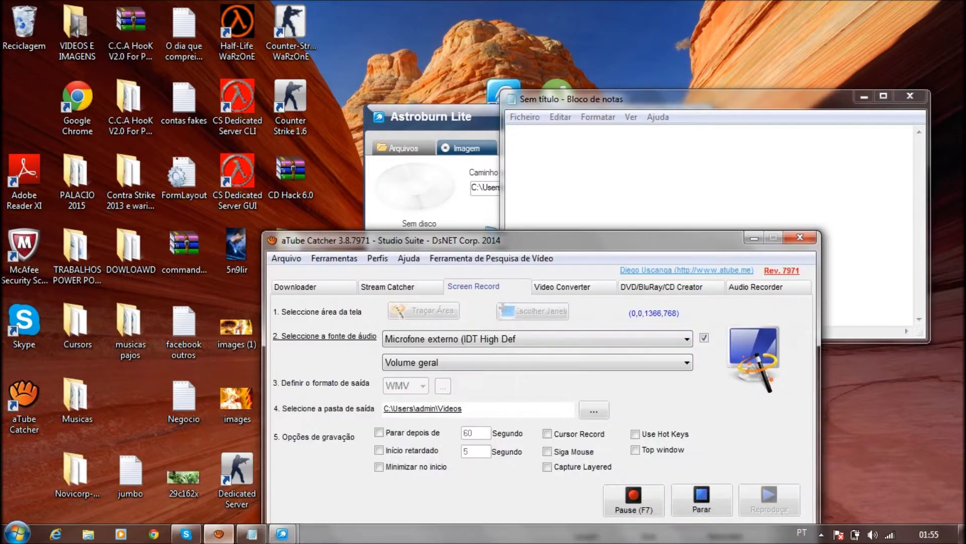